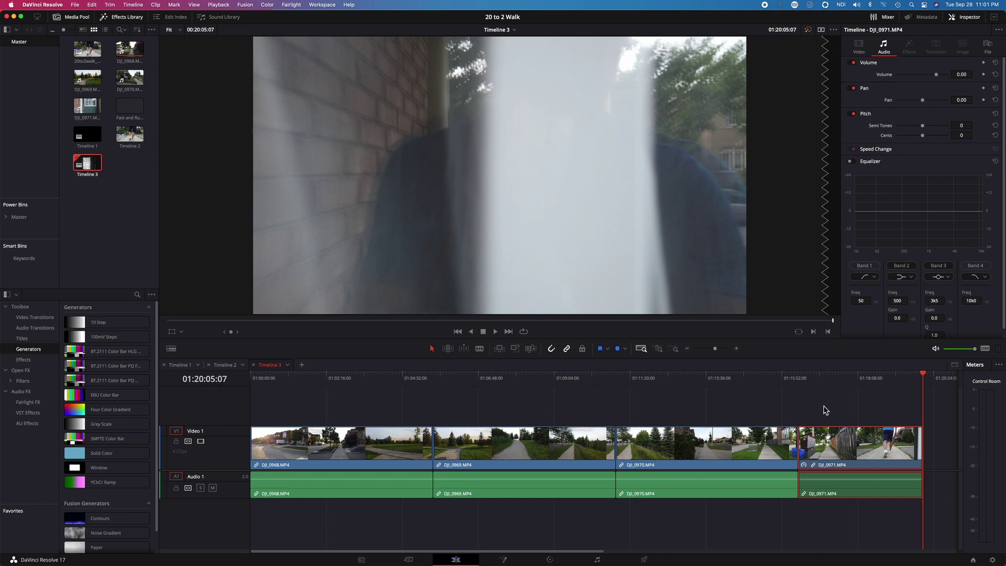
Return the playhead to the timeline's start and show the Retime Controls on the first clip, DJI_0968.MP4
left_click_drag(923, 378, 251, 418)
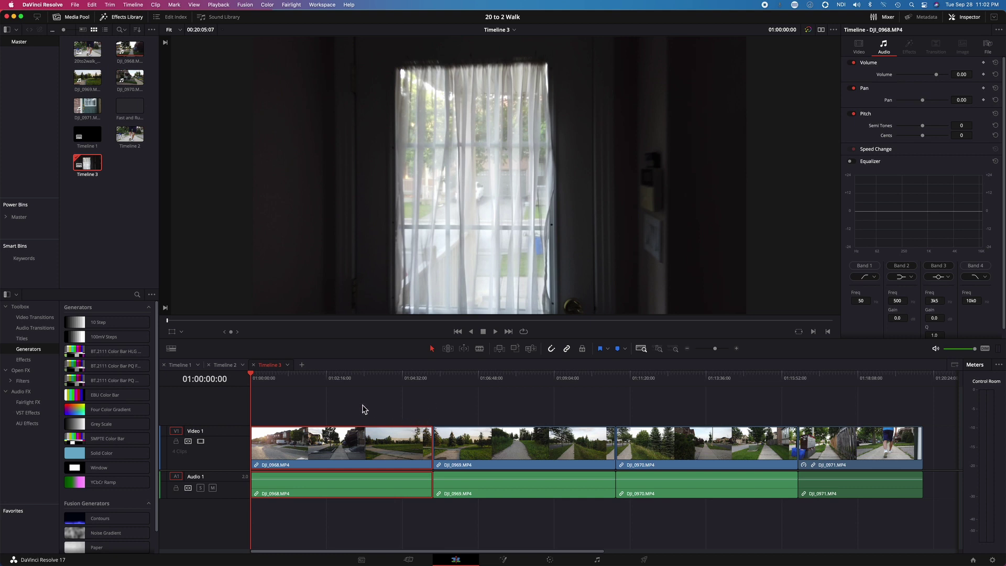
right_click(341, 447)
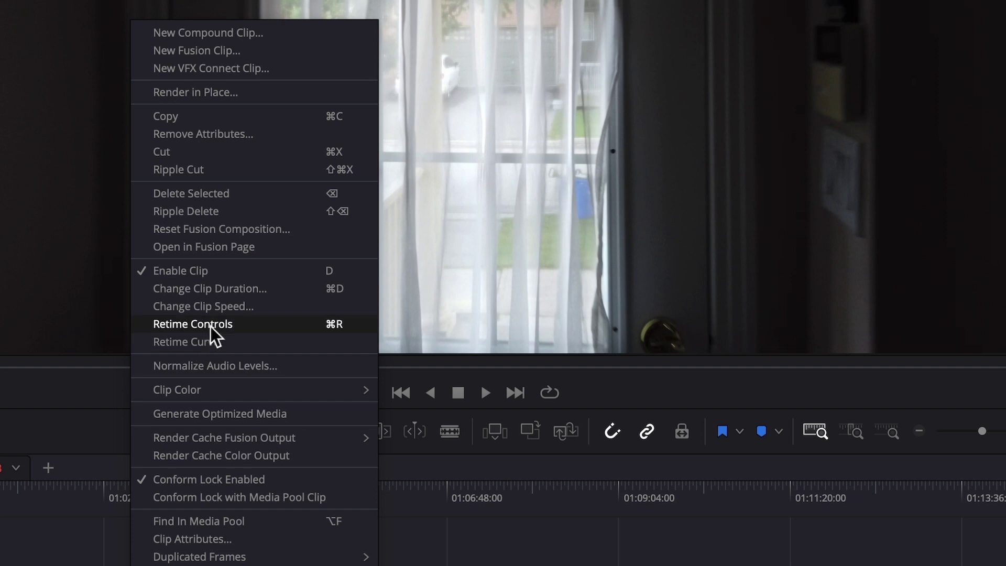
left_click(211, 326)
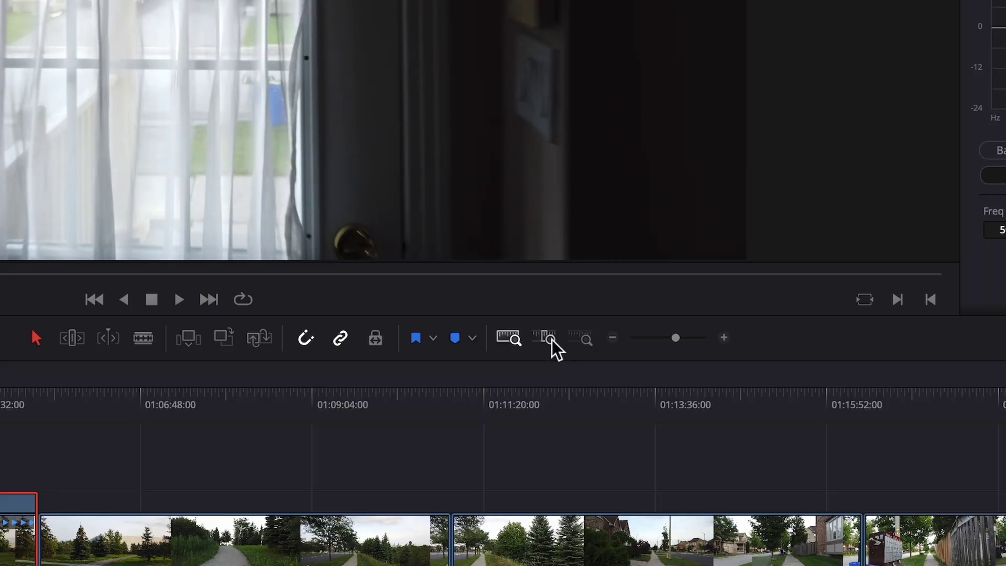
Play the clip's opening and add the first speed point at about 01:00:03
left_click(661, 349)
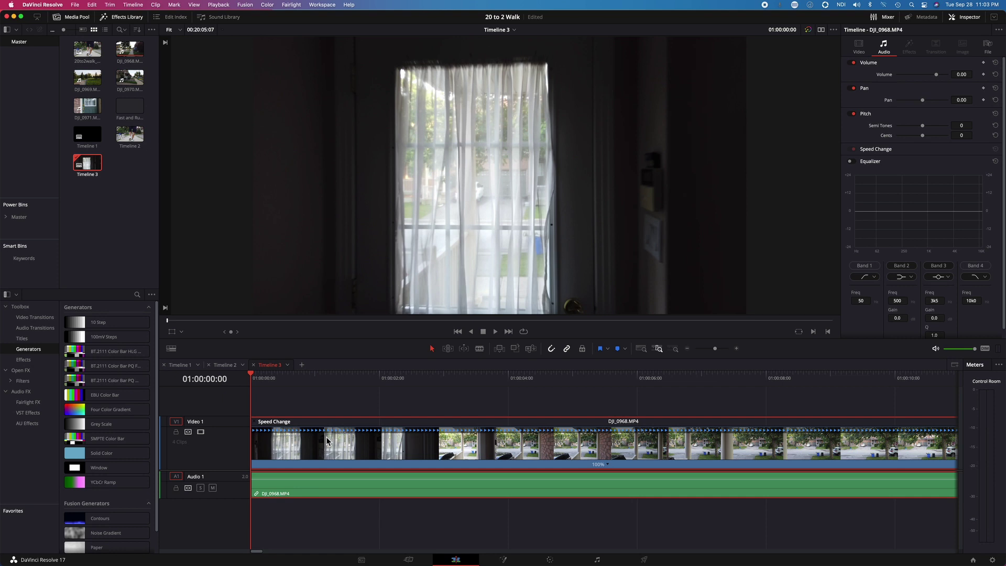
key("space")
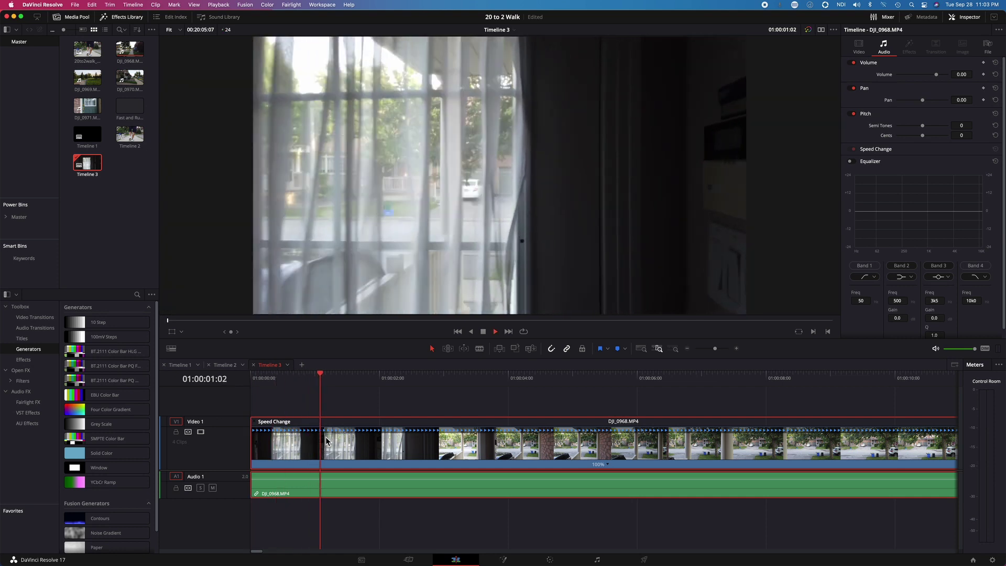
key("space")
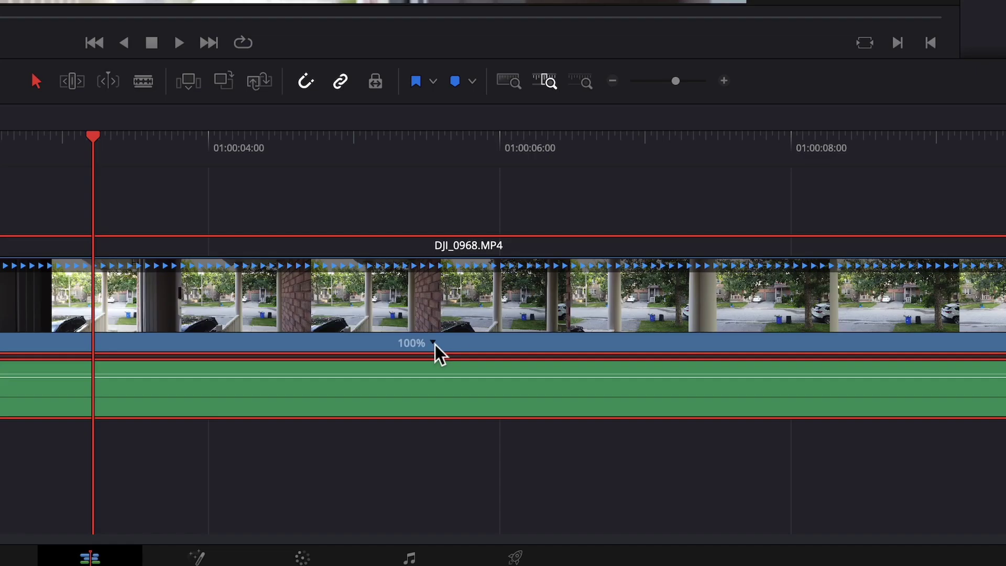
left_click(435, 344)
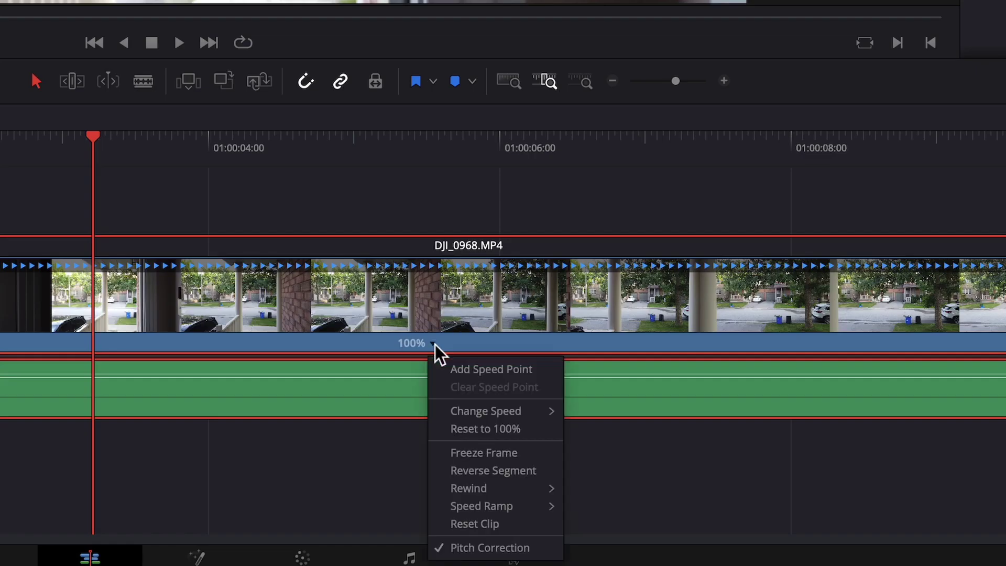
left_click(488, 370)
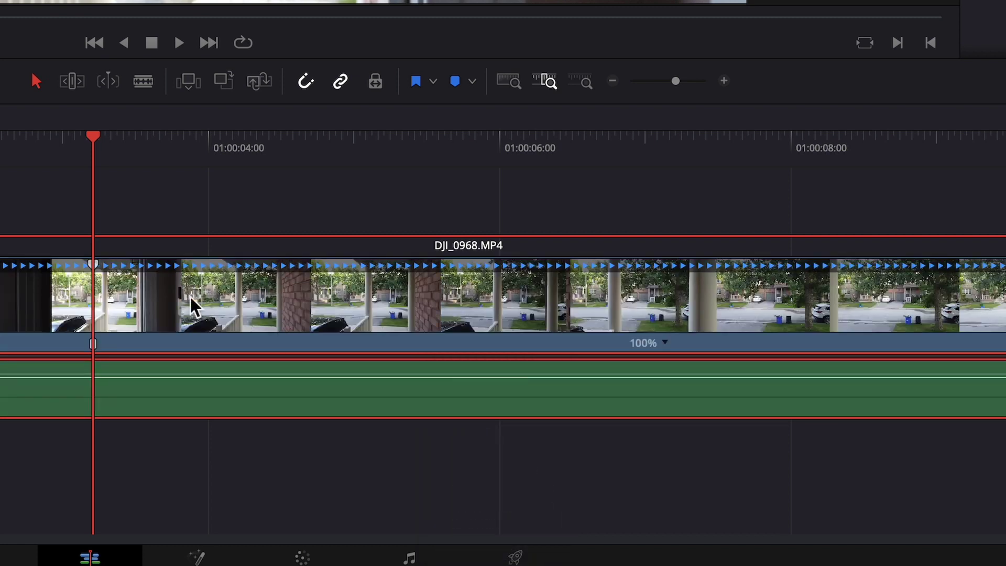
left_click_drag(92, 141, 116, 138)
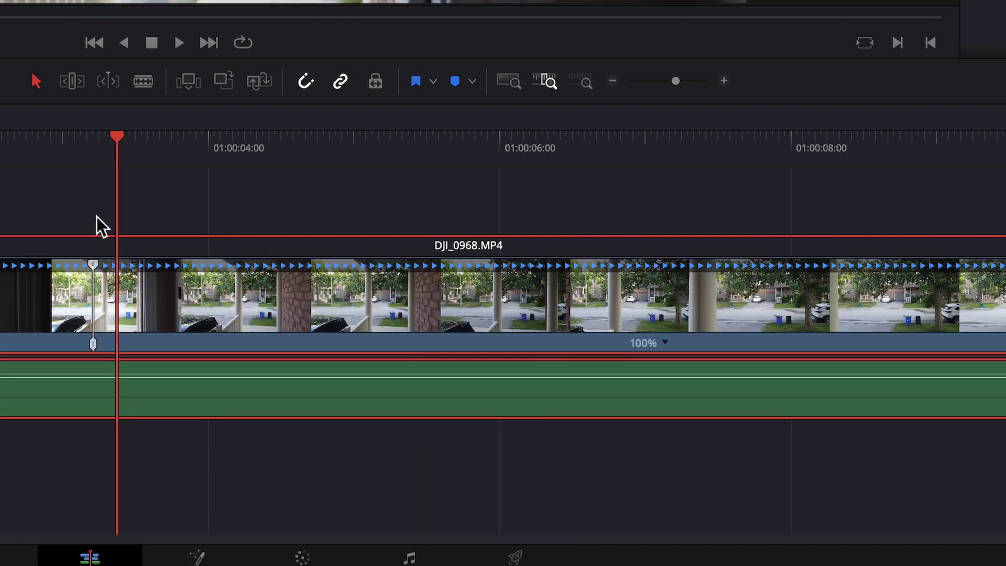
left_click_drag(121, 137, 96, 149)
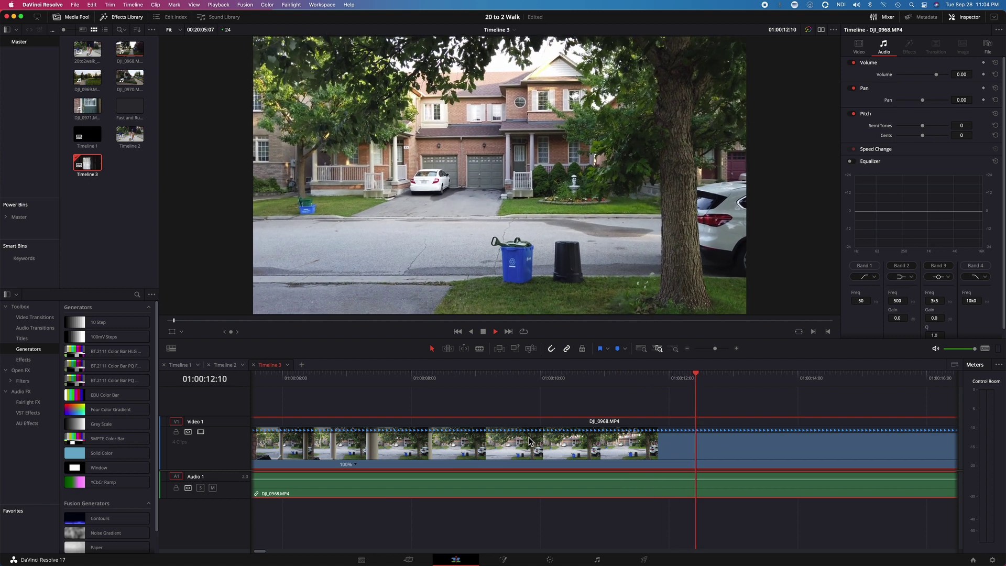
Continue playback and add a second speed point to the clip at about 01:00:14
key("space")
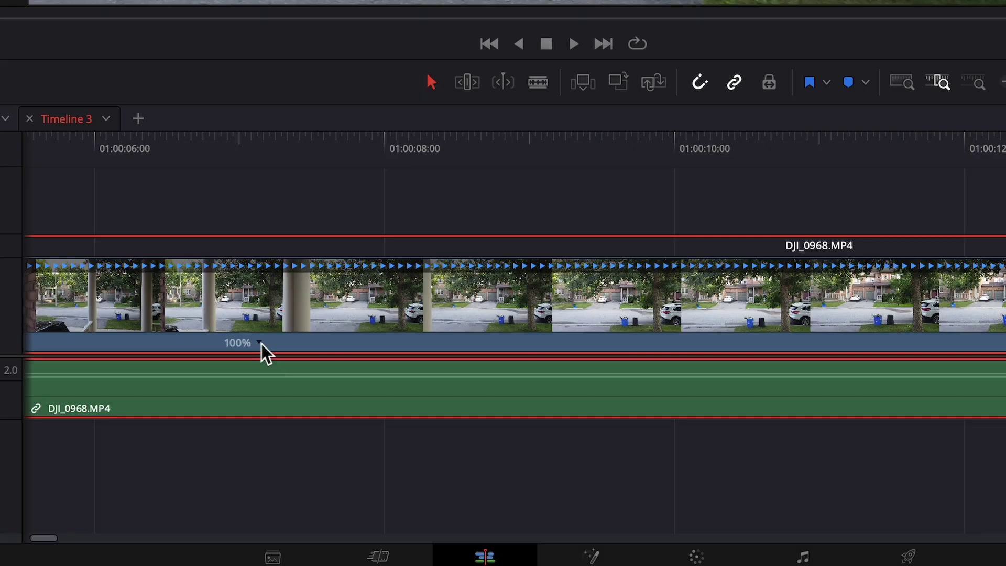
left_click(356, 464)
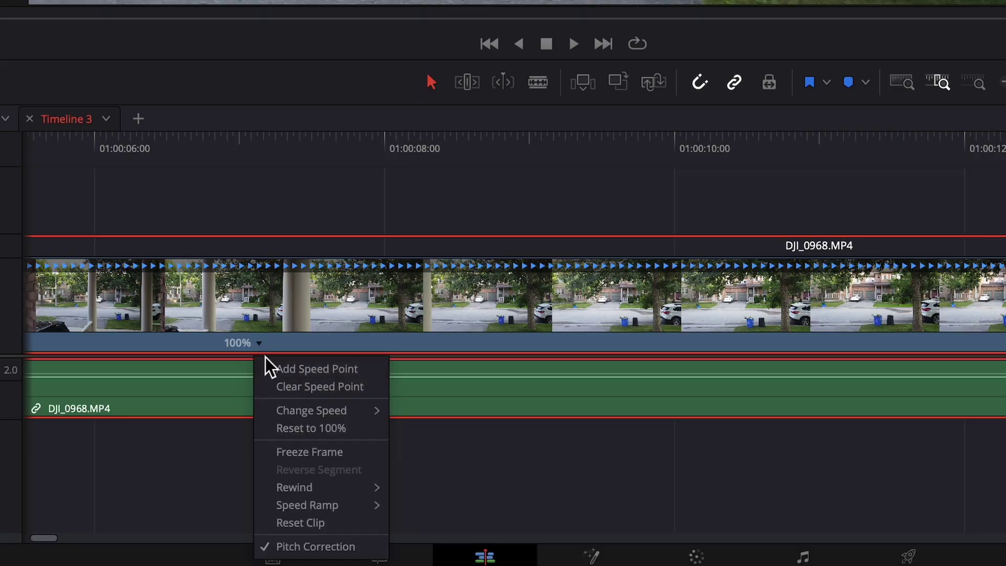
left_click(316, 371)
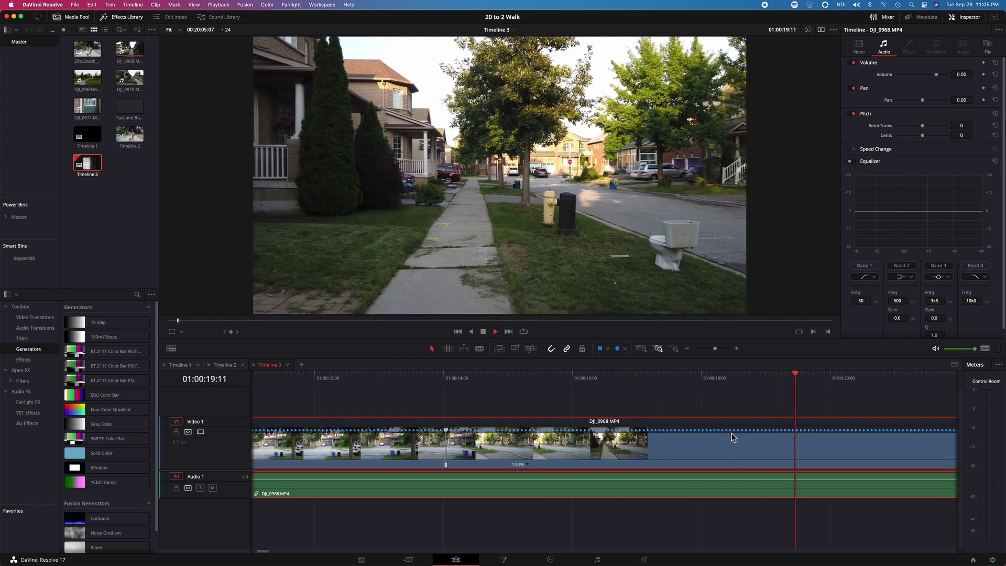
Play on along the sidewalk and add a third speed point at 01:00:20:15
key("space")
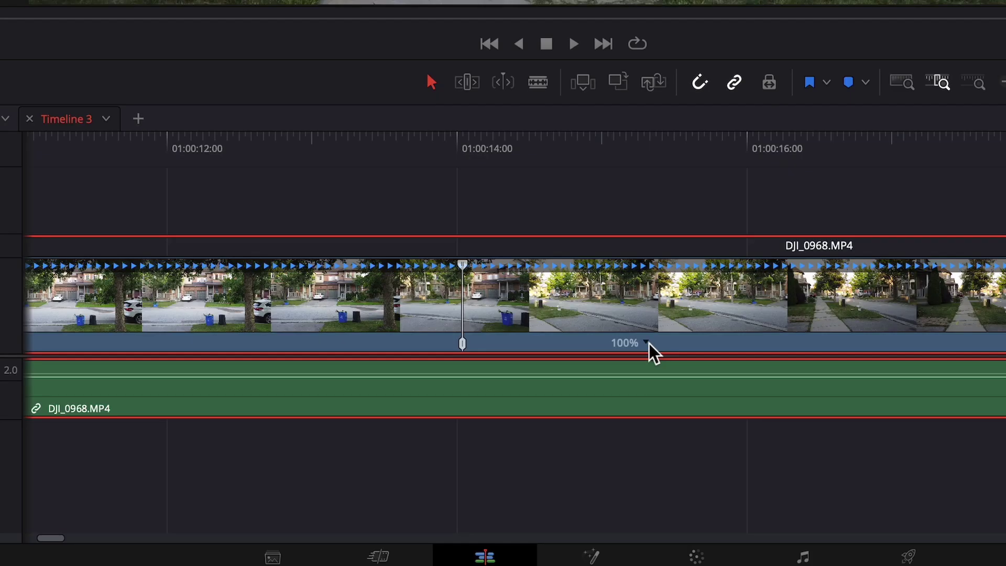
left_click(529, 465)
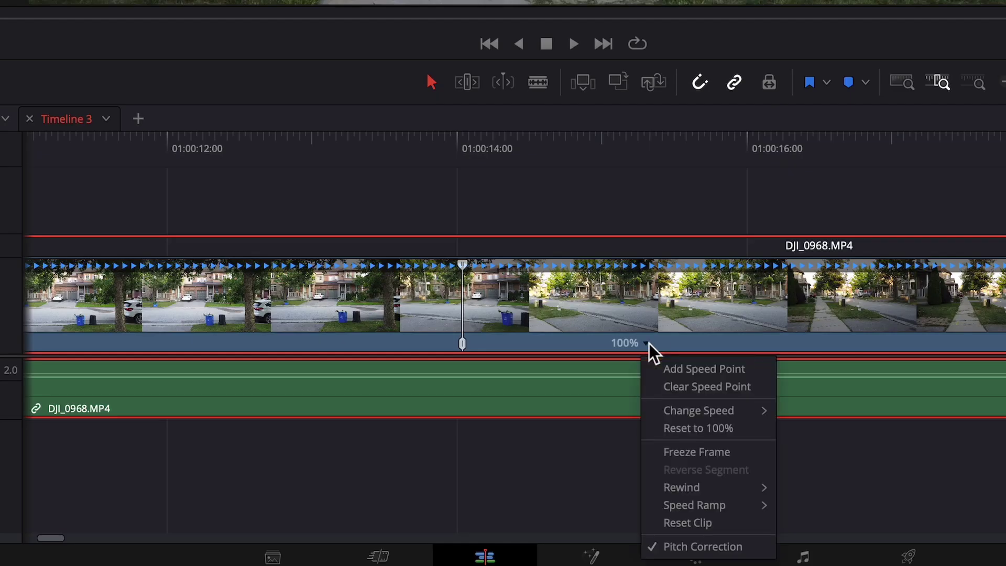
left_click(680, 369)
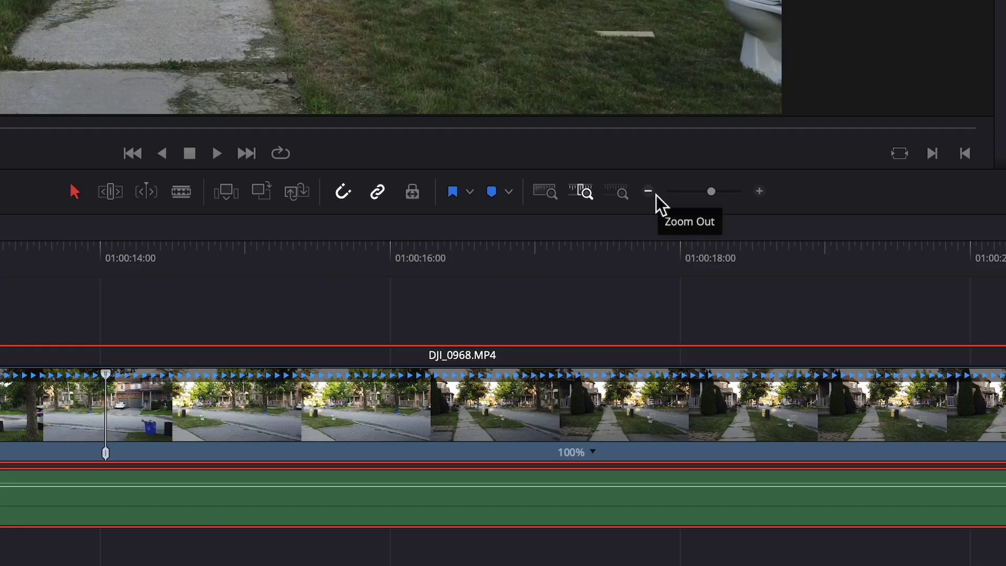
Move the second speed point earlier to about 01:00:11 and change the last segment's speed to 800%
left_click(687, 350)
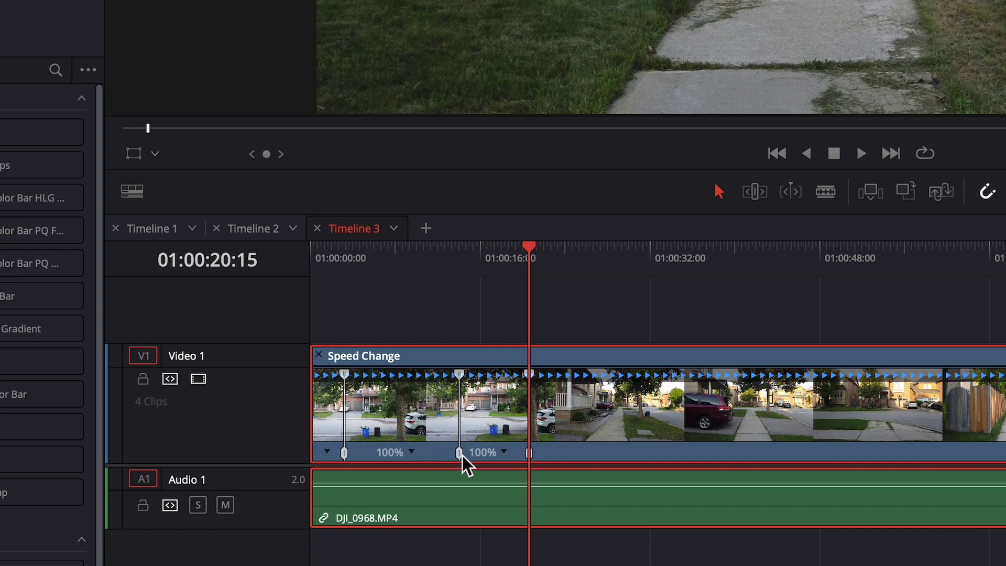
left_click_drag(459, 454, 433, 461)
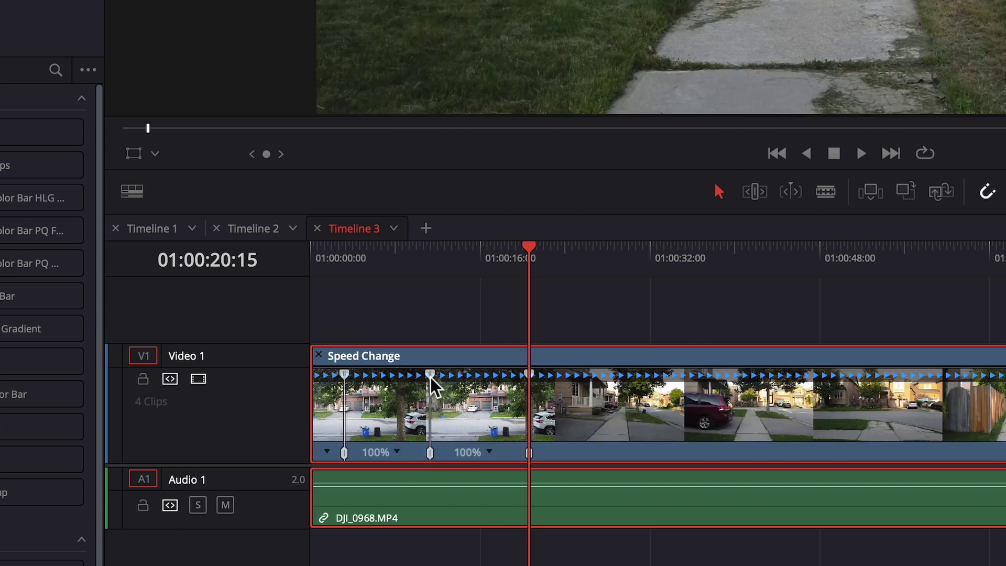
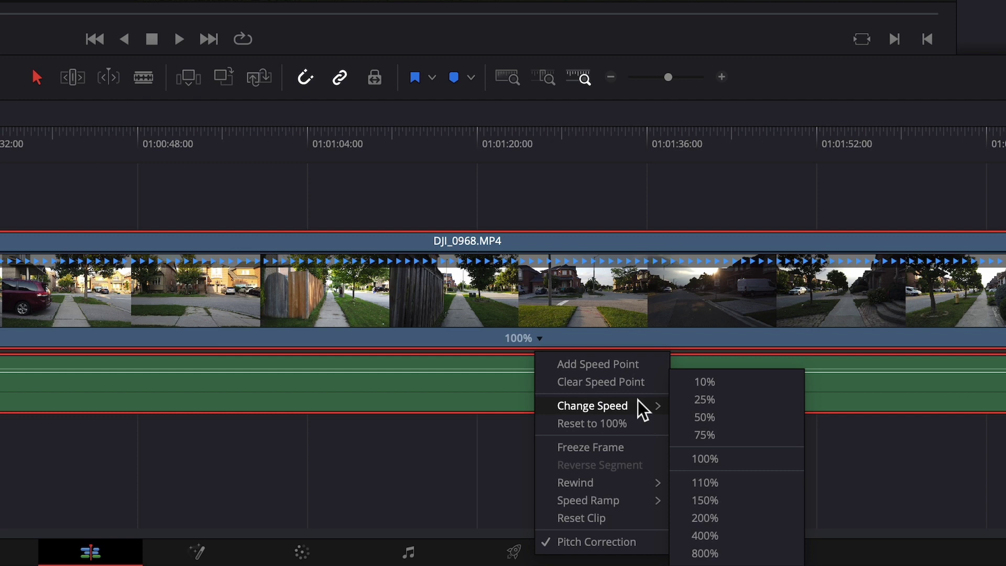
left_click(718, 555)
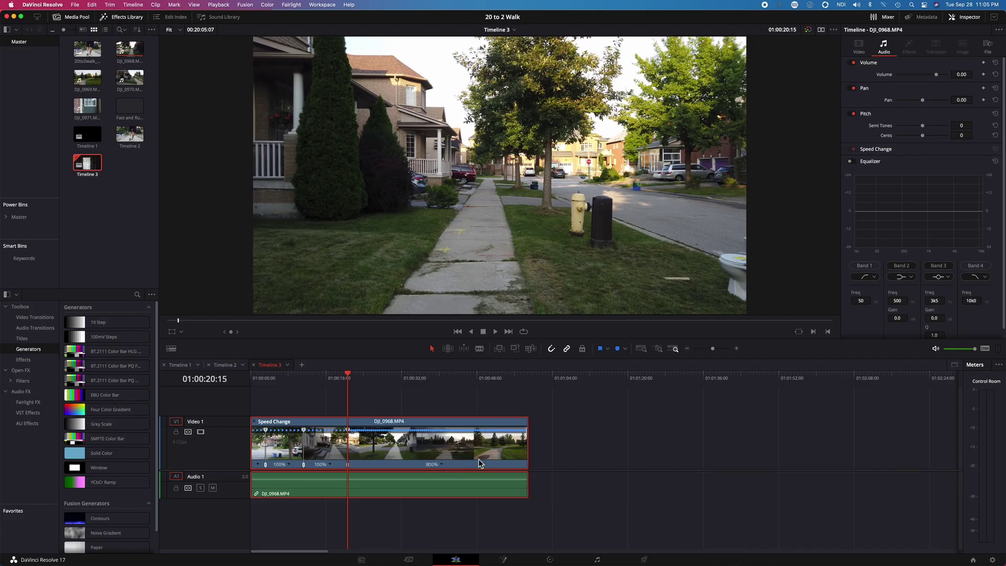
Step back ten frames from the end of the sped-up clip and add a fourth speed point at 01:00:58:13
left_click(527, 382)
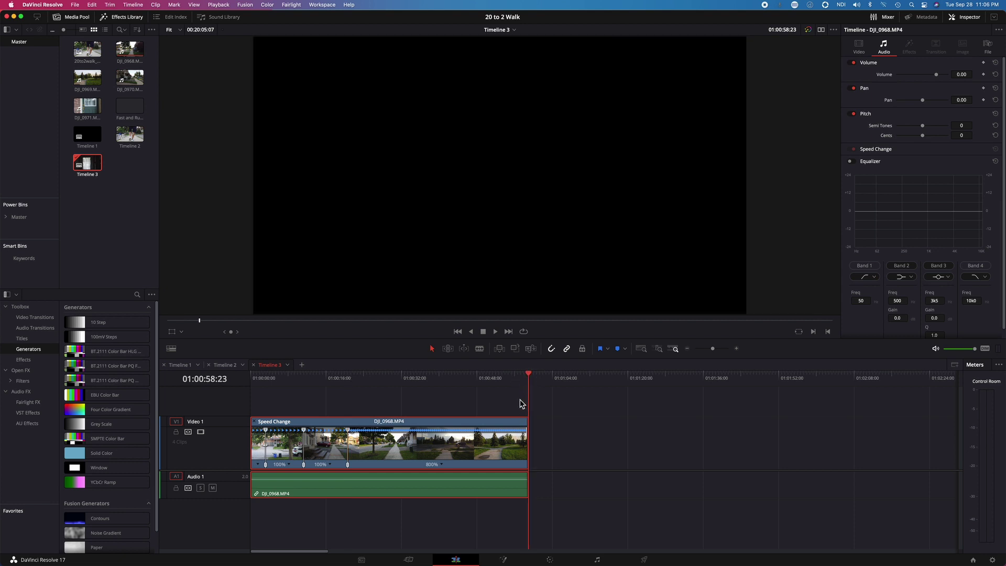
key("Left")
key("Left")
key("Left")
key("Left")
key("Left")
key("Left")
key("Left")
key("Left")
key("Left")
key("Left")
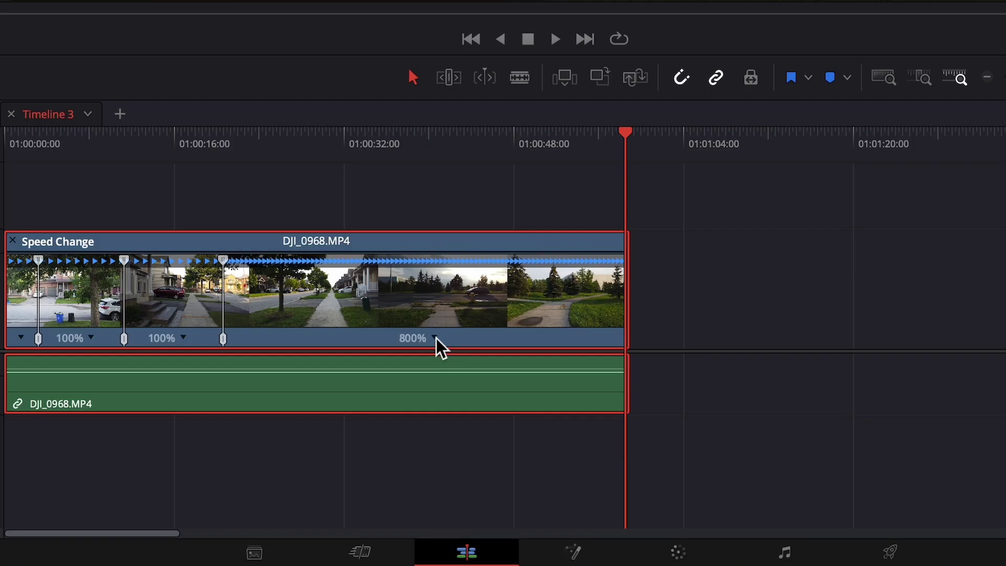
right_click(441, 466)
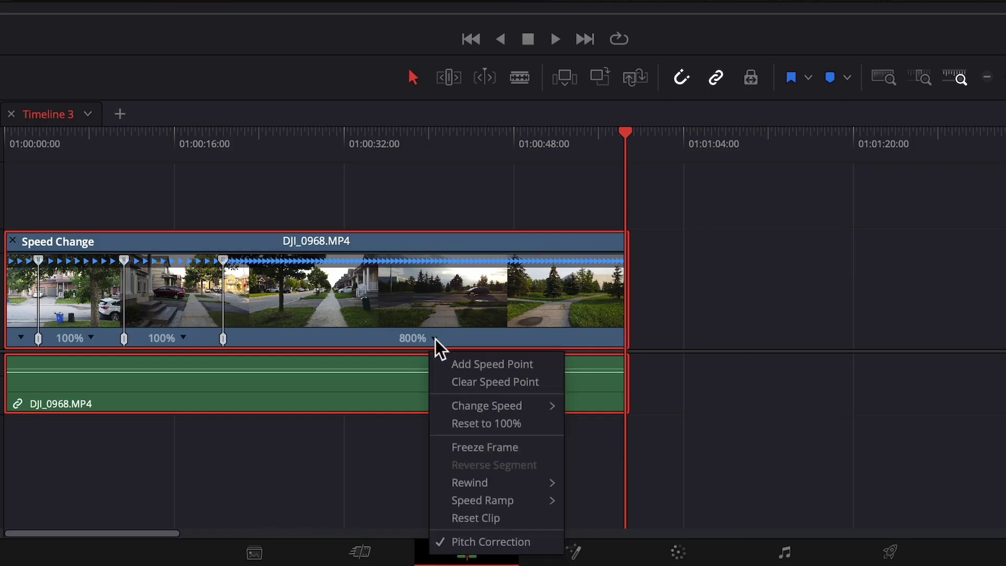
left_click(461, 362)
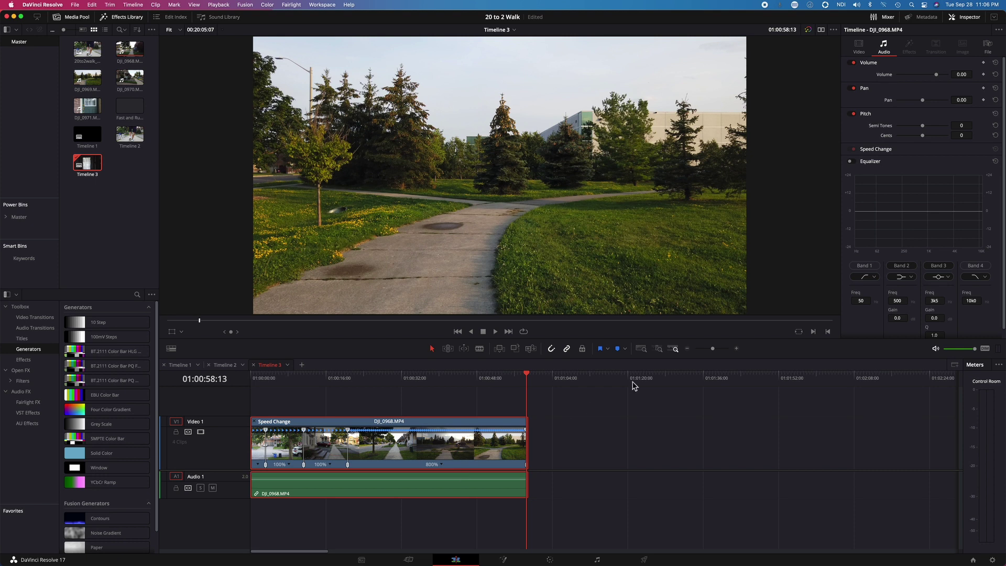
Speed up the segment before the fourth speed point to 1000% and shift that speed point to the clip's end
left_click(737, 350)
left_click(737, 349)
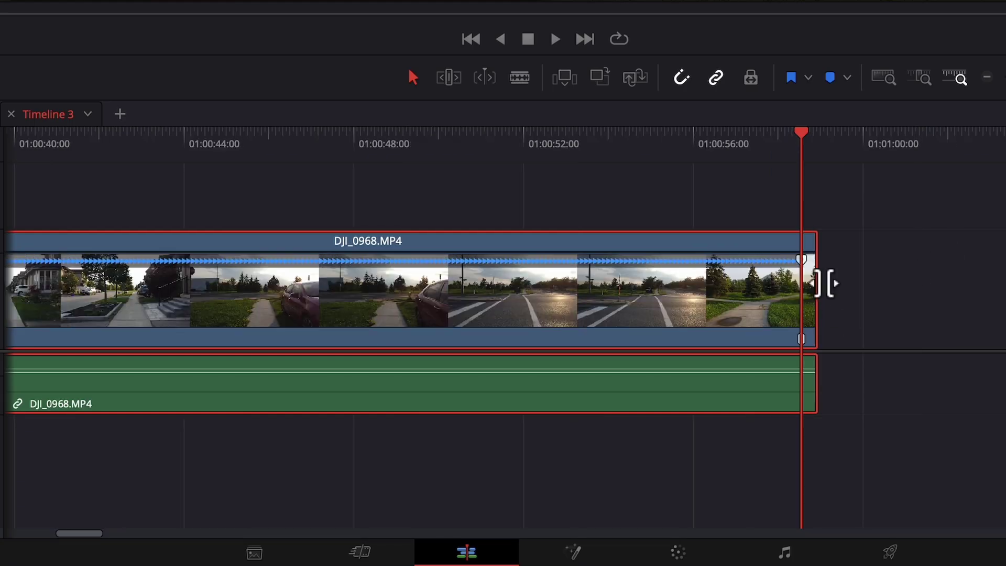
left_click_drag(800, 261, 479, 277)
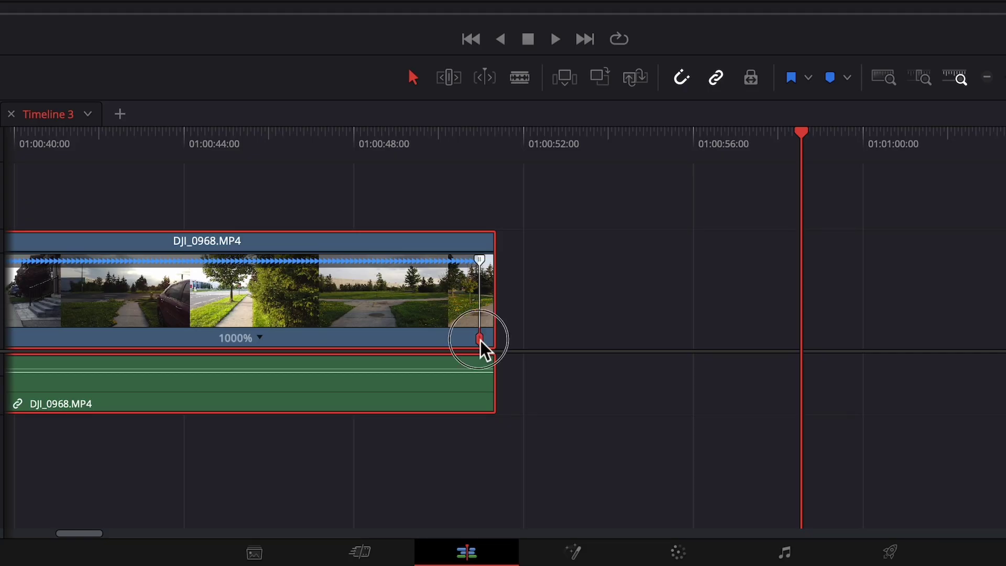
left_click_drag(480, 340, 491, 341)
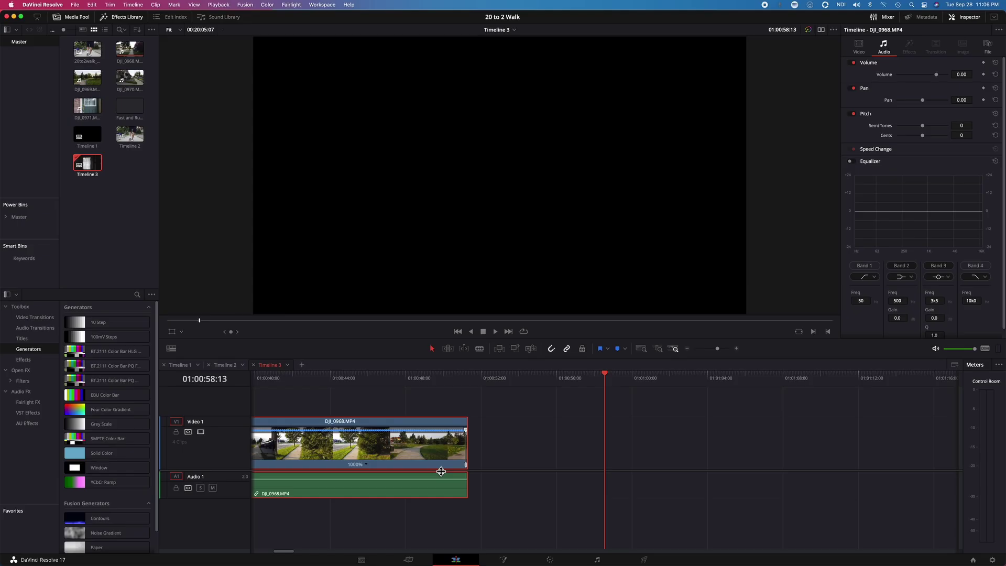
Compress the segment between the second and third speed points to a speed of 700%
scroll(423, 460, "left", 10)
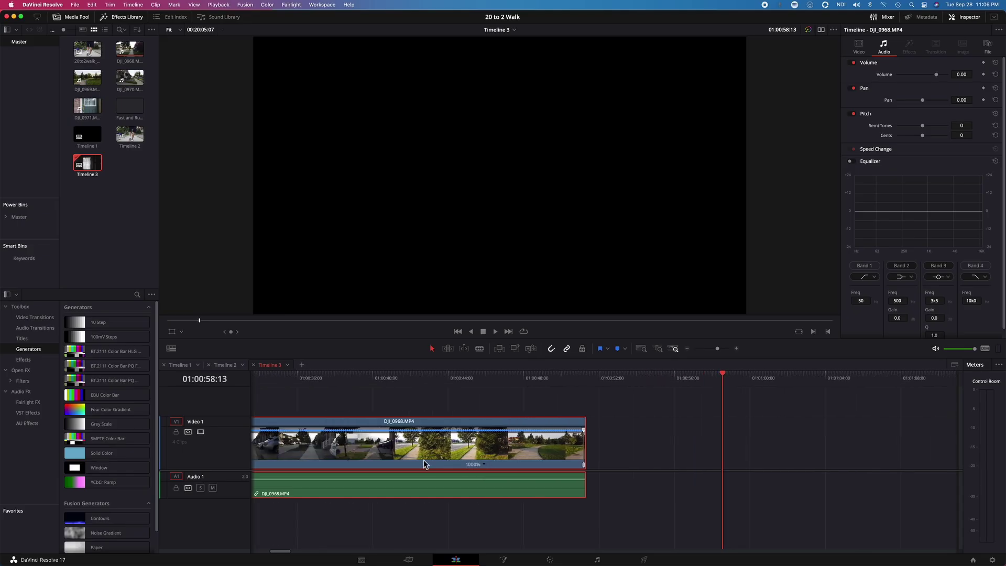
scroll(424, 461, "left", 10)
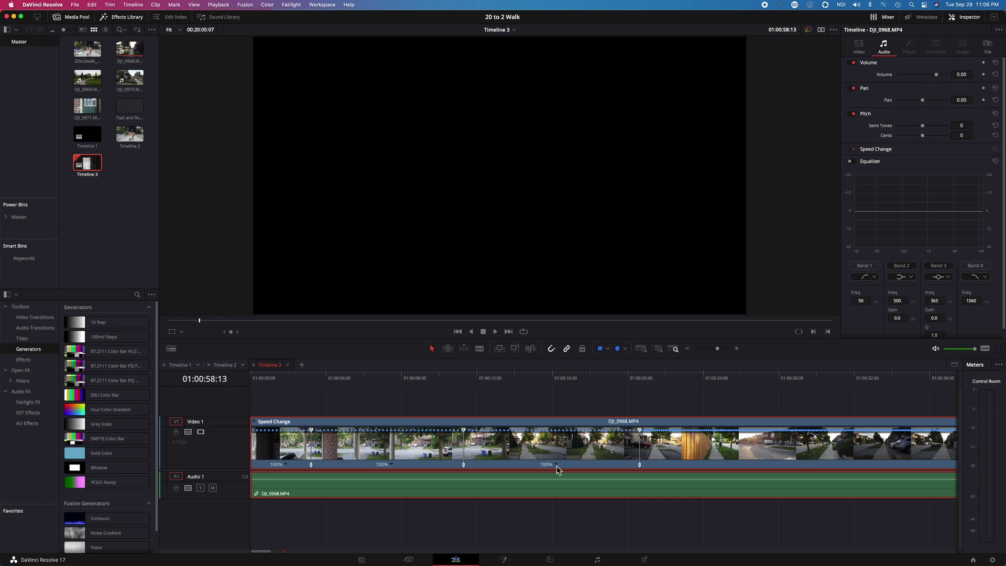
left_click(640, 431)
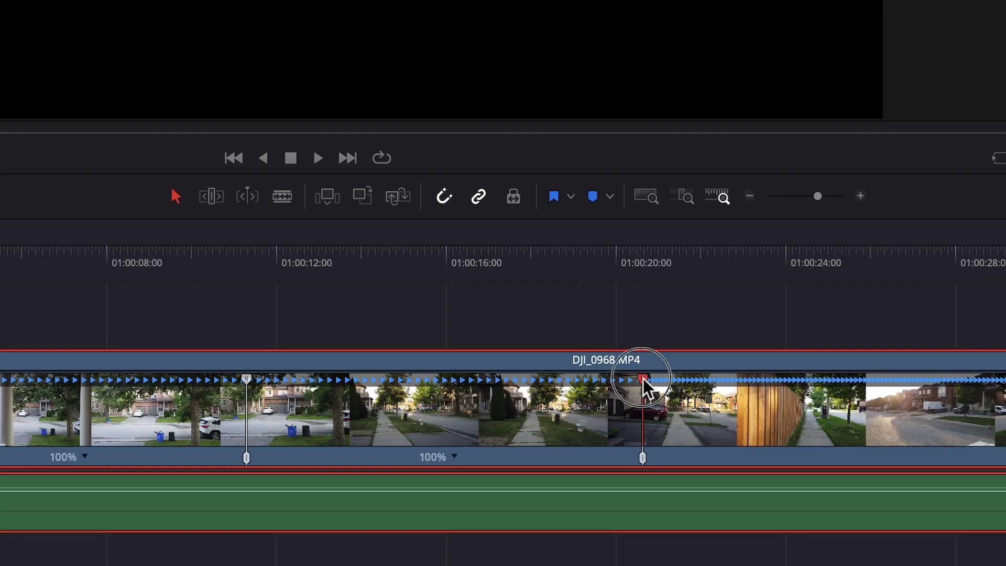
left_click_drag(642, 379, 303, 410)
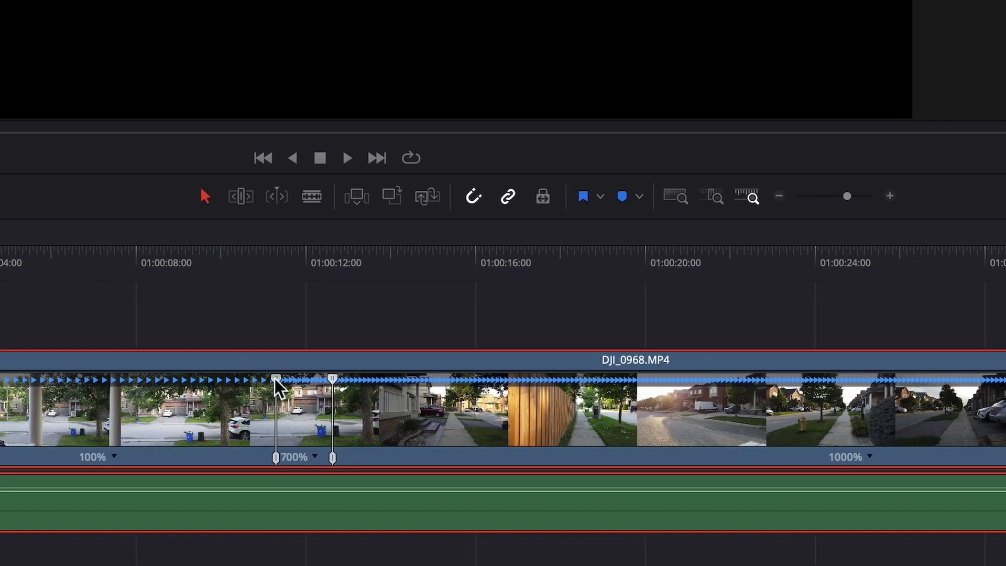
Compress the segment between the first and second speed points to a speed of 588%
left_click_drag(247, 380, 87, 401)
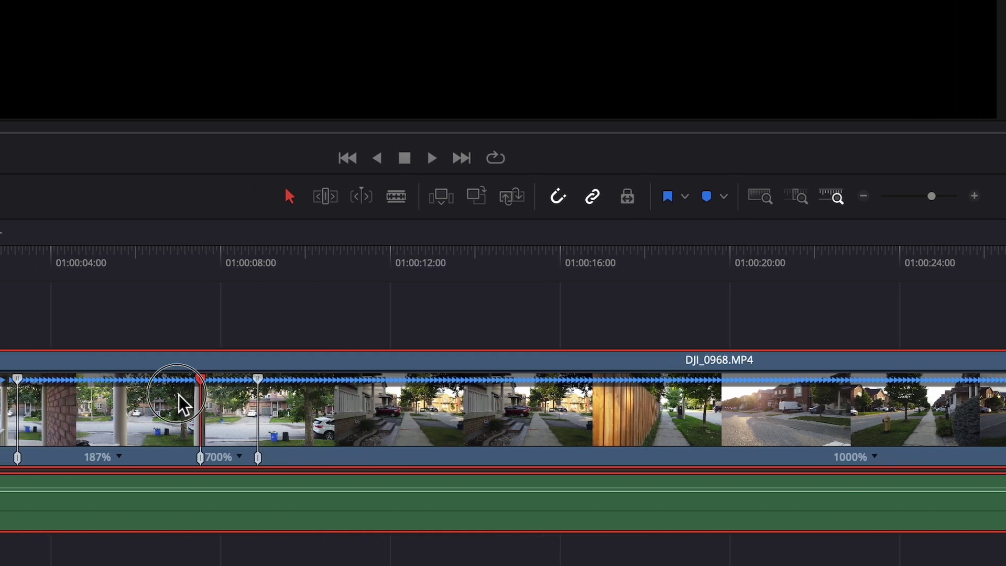
left_click_drag(172, 403, 149, 402)
mouse_move(233, 401)
left_mouse_down()
mouse_move(253, 401)
mouse_move(241, 402)
left_mouse_up()
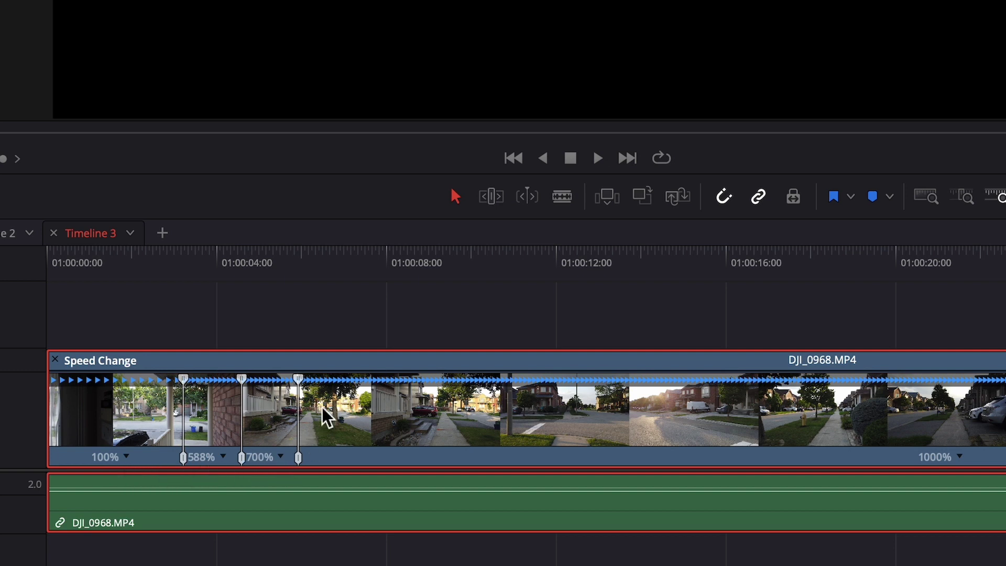
left_click_drag(300, 382, 295, 385)
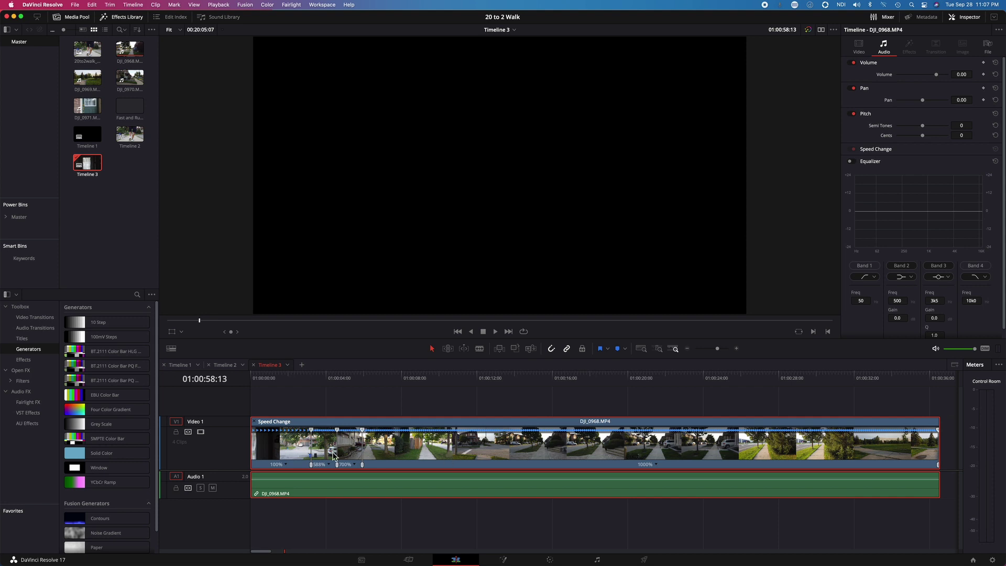
Play the start of the first clip to review the speed ramp across its first three speed points
left_click(296, 376)
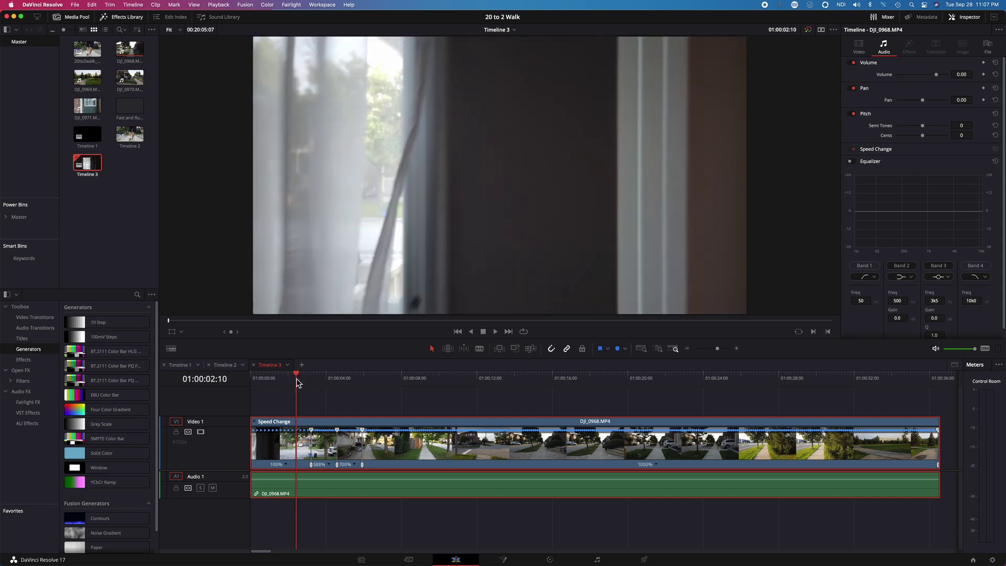
left_click(268, 378)
key("space")
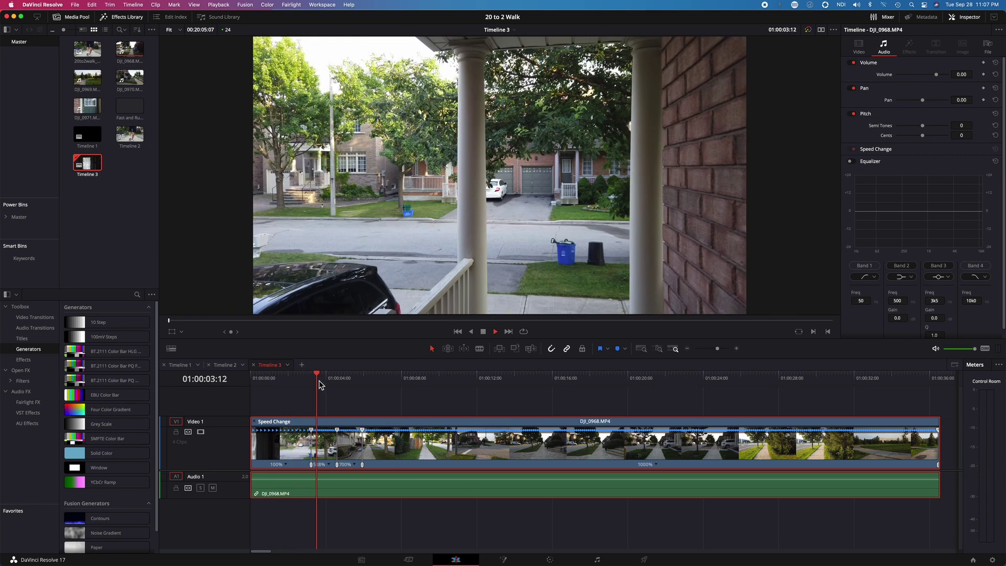
key("space")
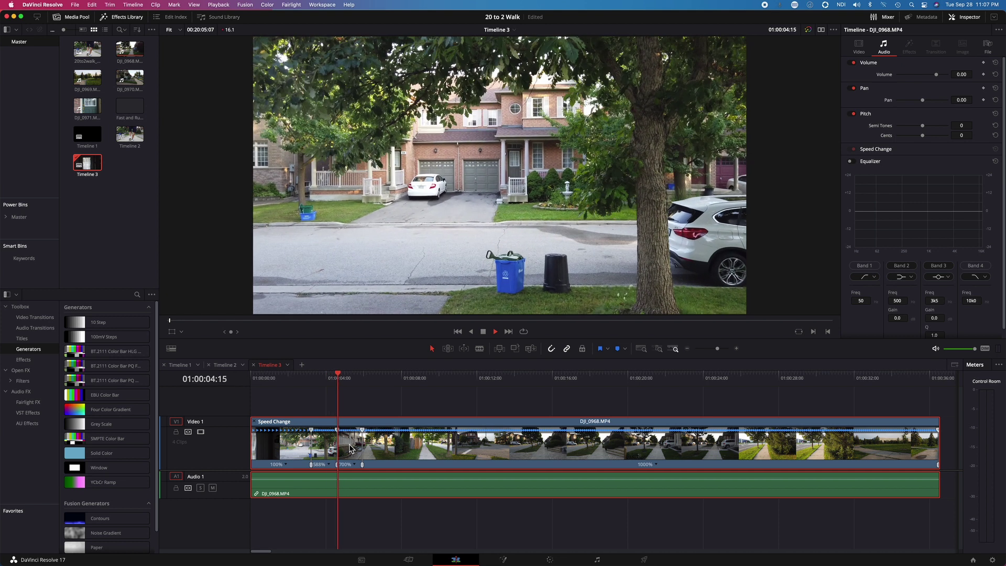
key("space")
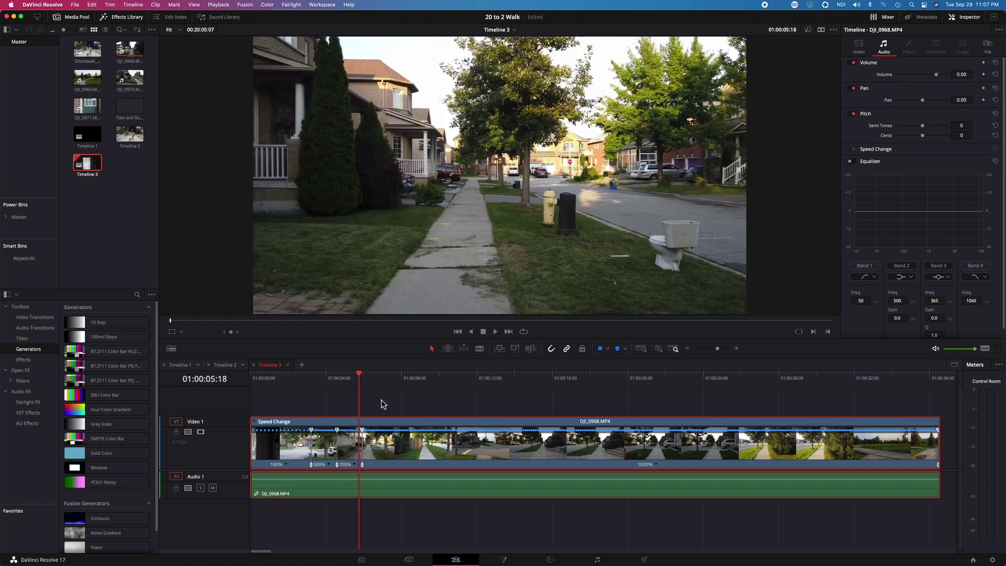
key("space")
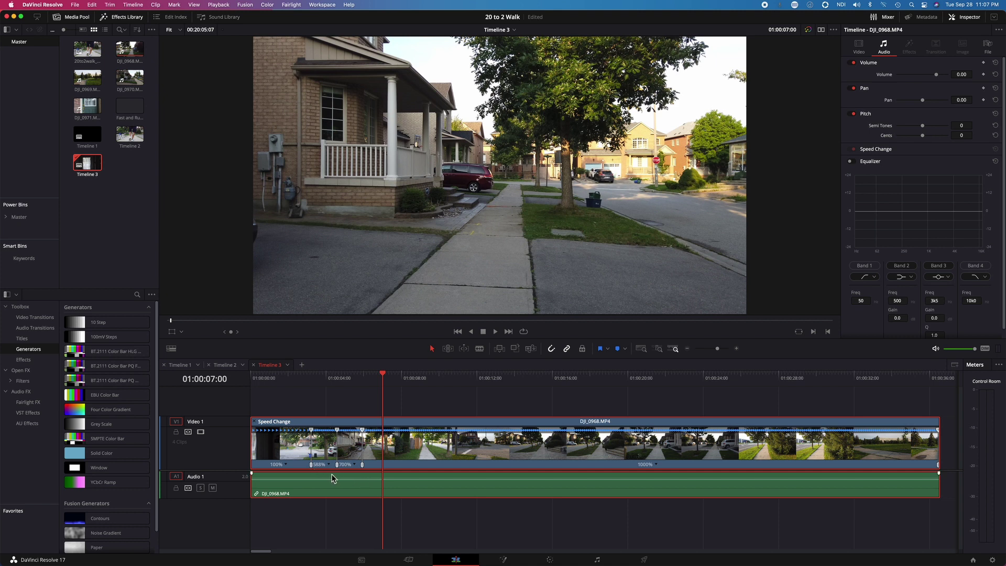
Show the retime curve for DJI_0968.MP4, displaying Retime Speed and hiding Retime Frame
right_click(404, 465)
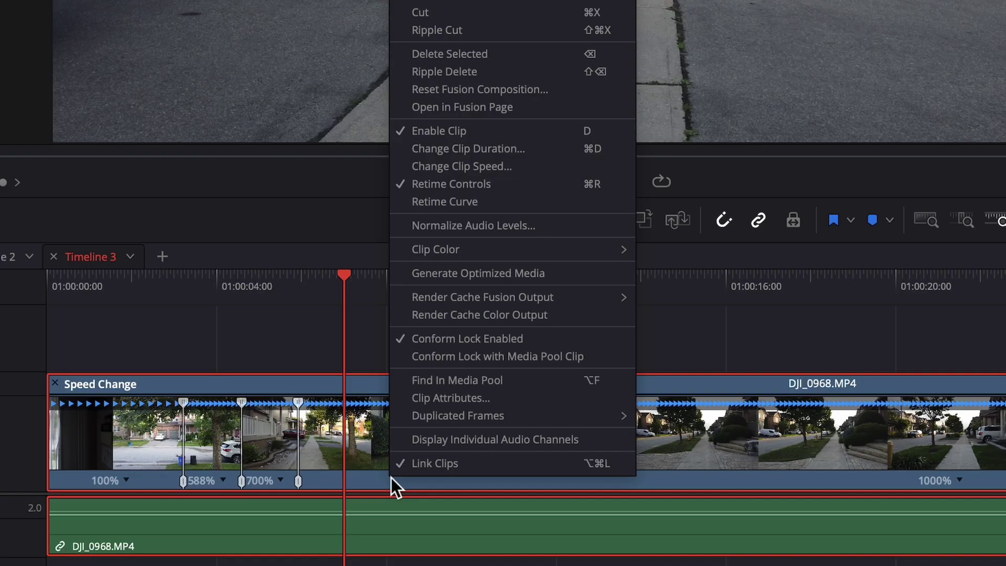
left_click(436, 206)
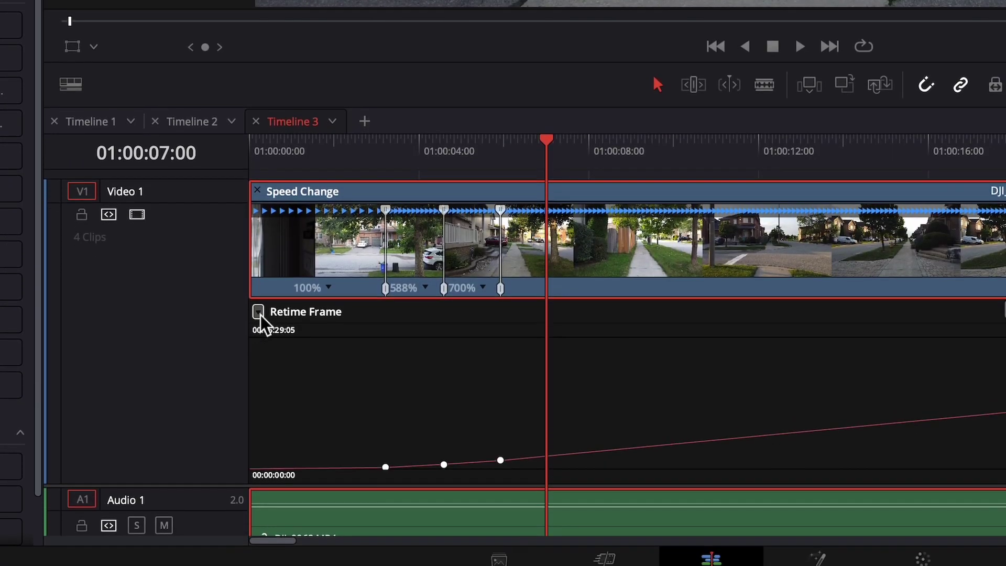
left_click(255, 451)
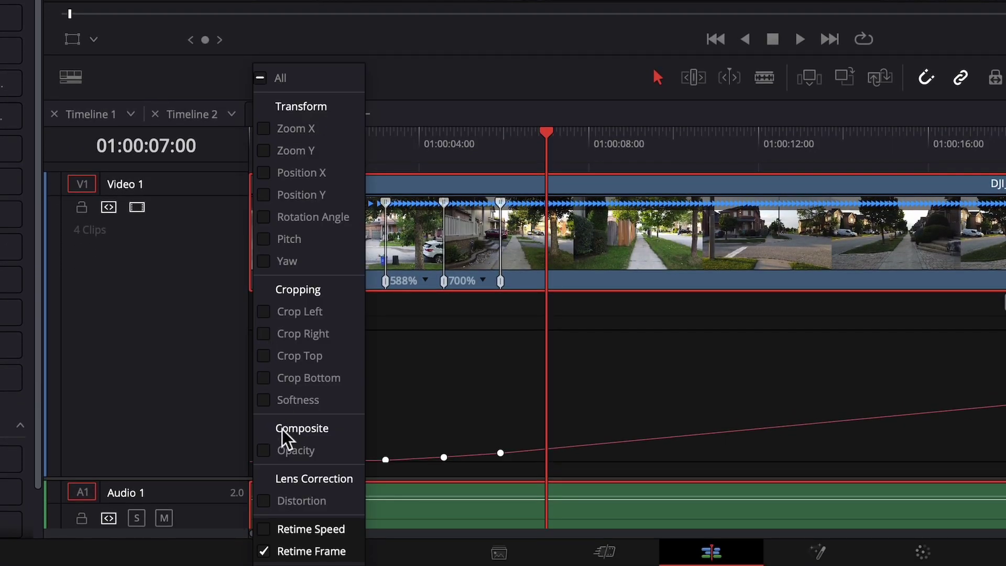
left_click(268, 530)
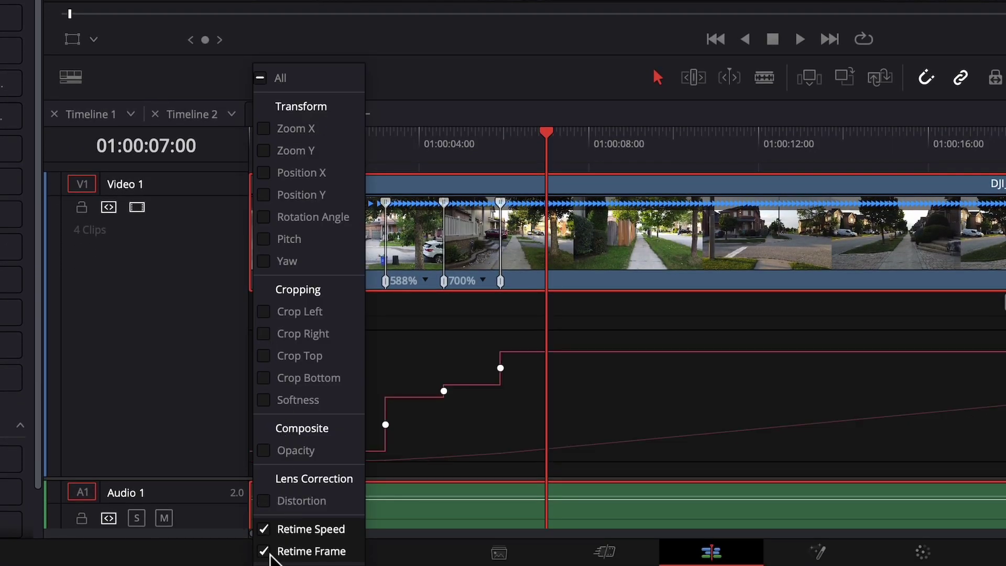
left_click(265, 553)
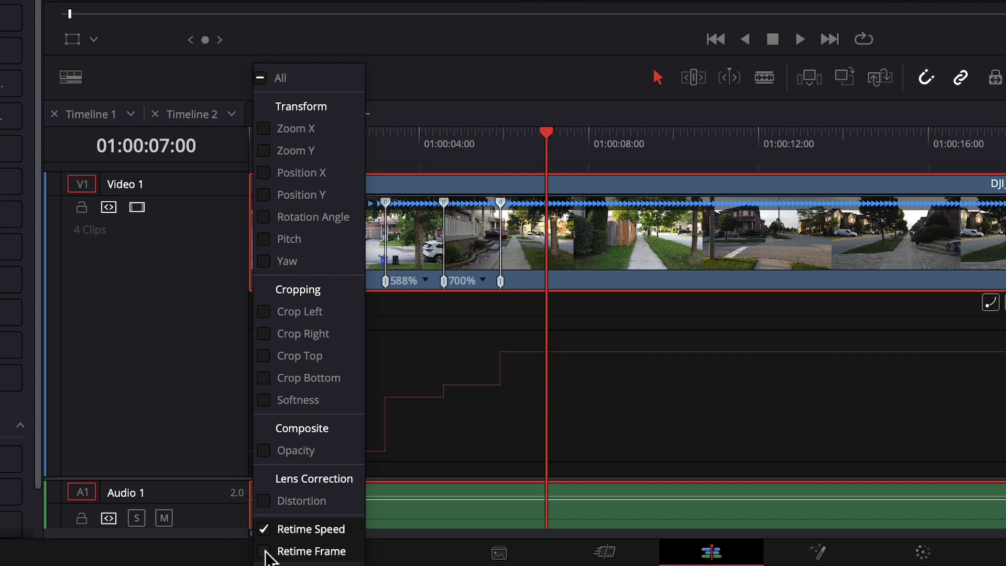
Smooth the Retime Speed curve with eased handles at the third, first and second speed points
left_click(504, 373)
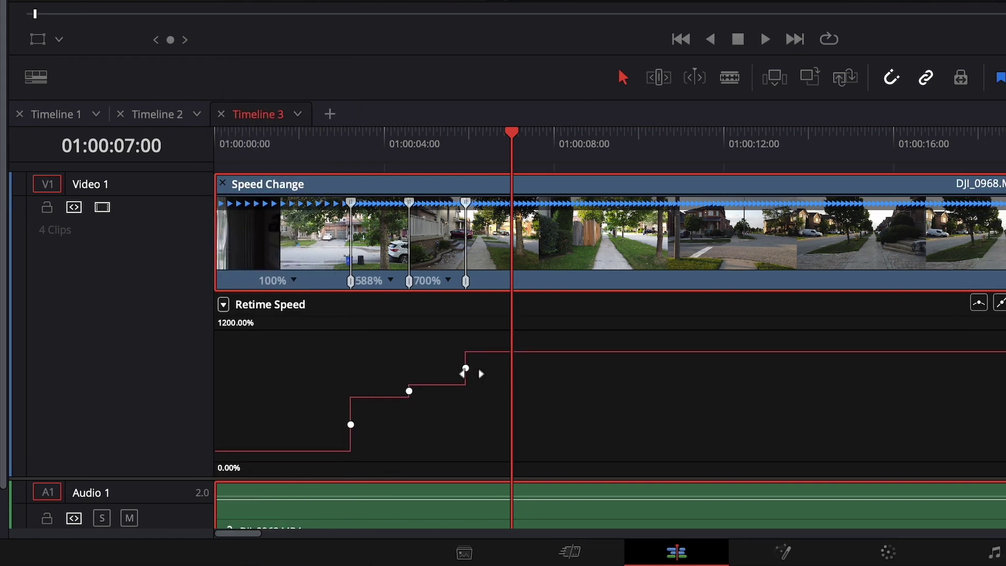
left_click(465, 368)
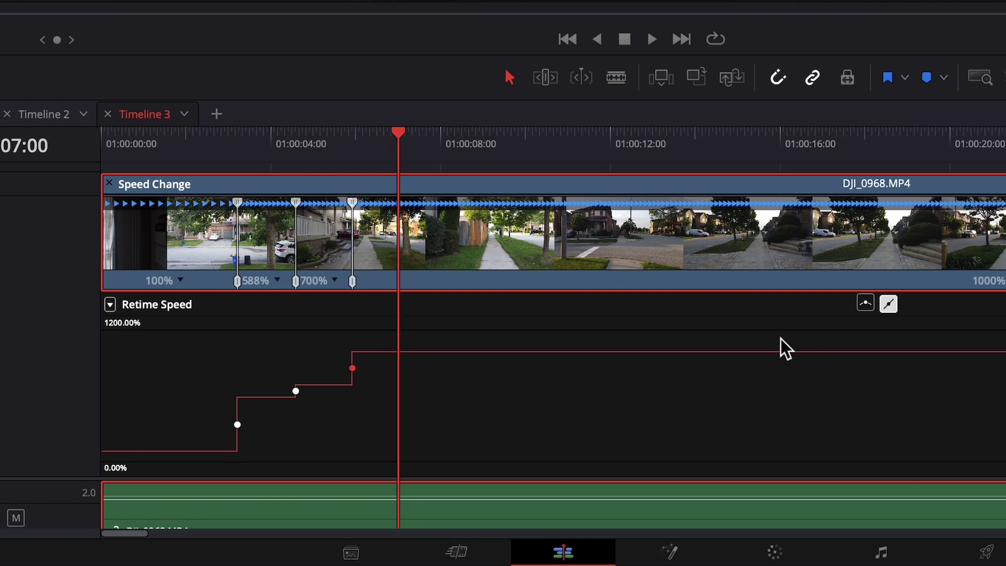
left_click(869, 308)
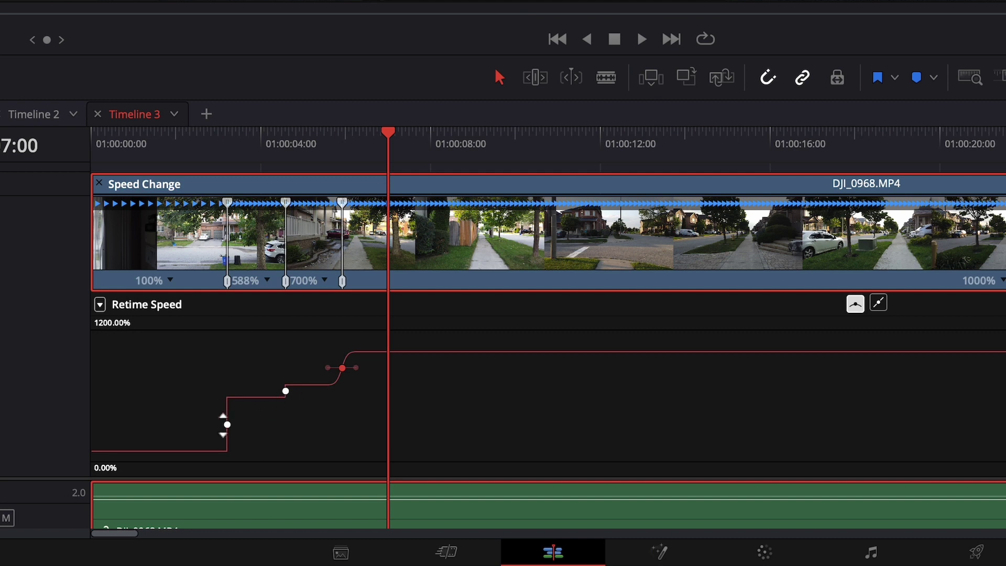
left_click(227, 425)
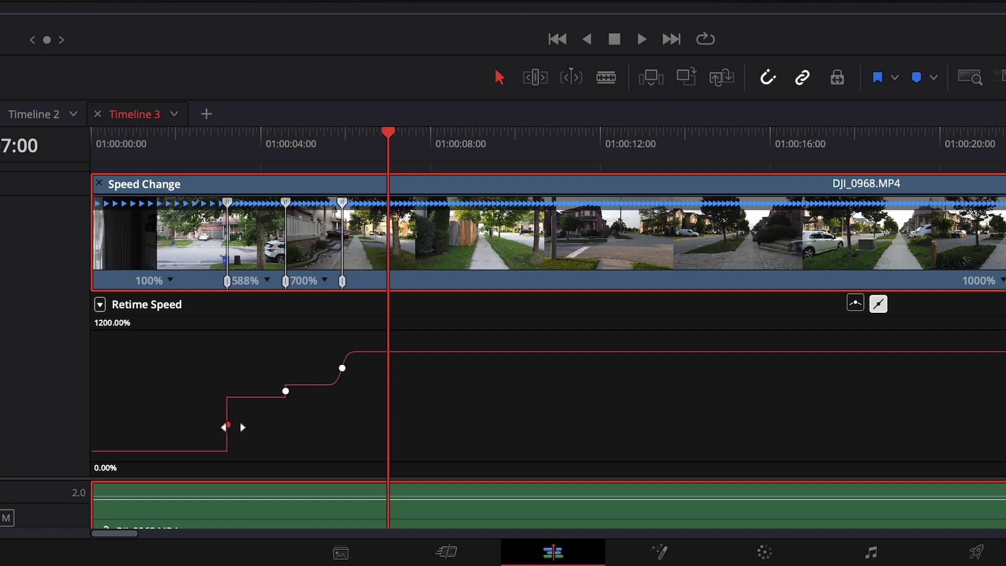
left_click(856, 305)
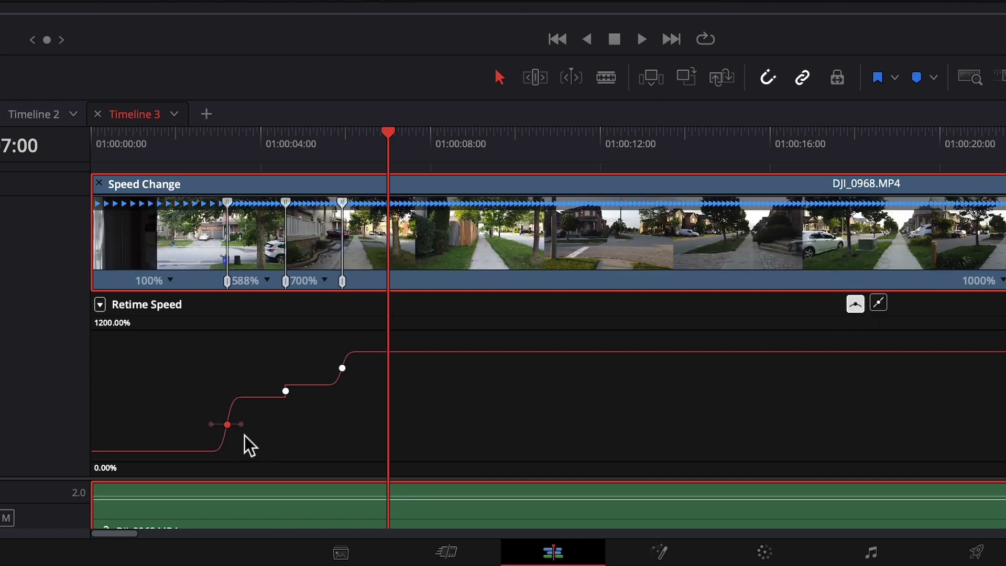
mouse_move(286, 392)
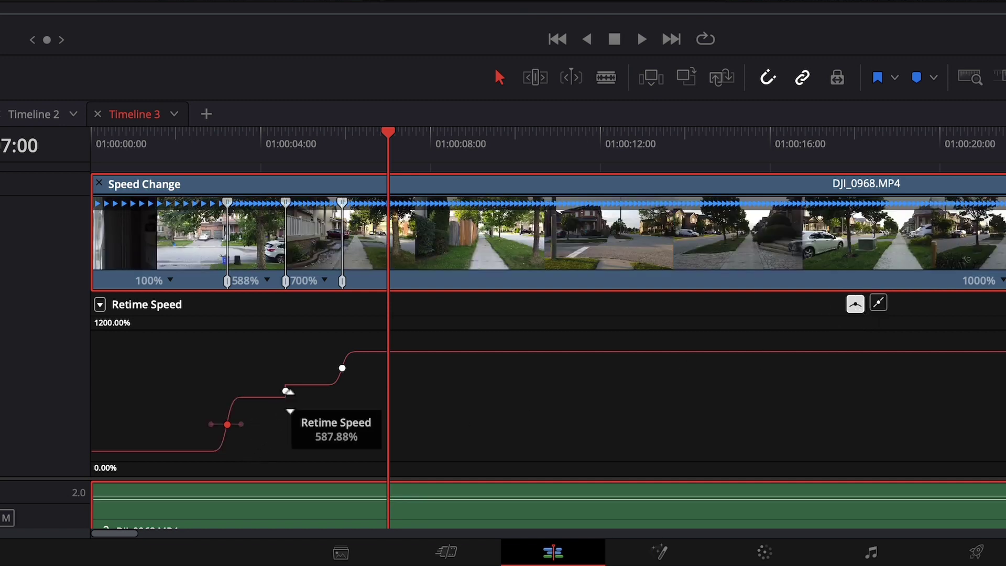
left_click(286, 391)
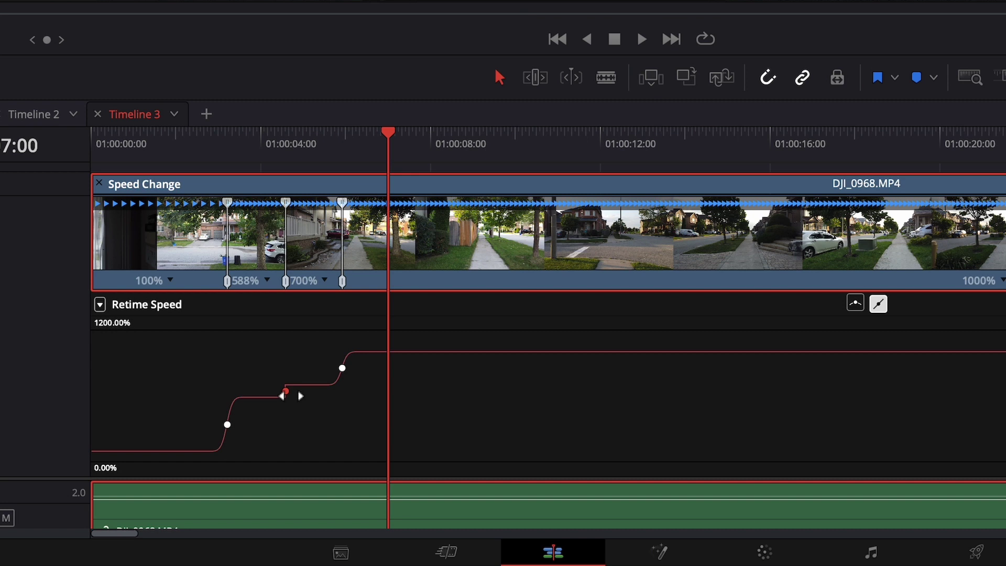
left_click(856, 305)
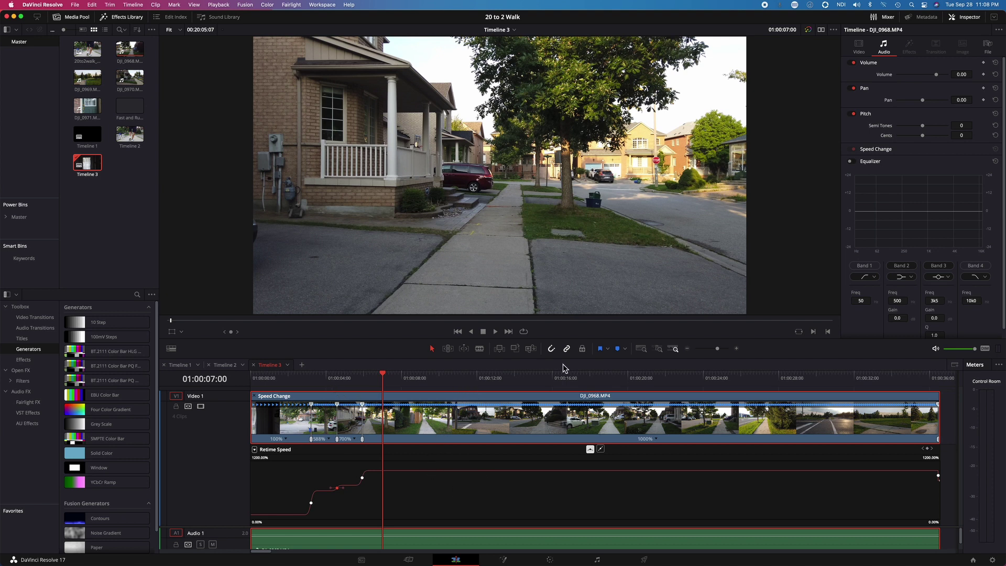
Delete the empty gap between the first clip and DJI_0969.MP4 on the timeline
left_click(642, 349)
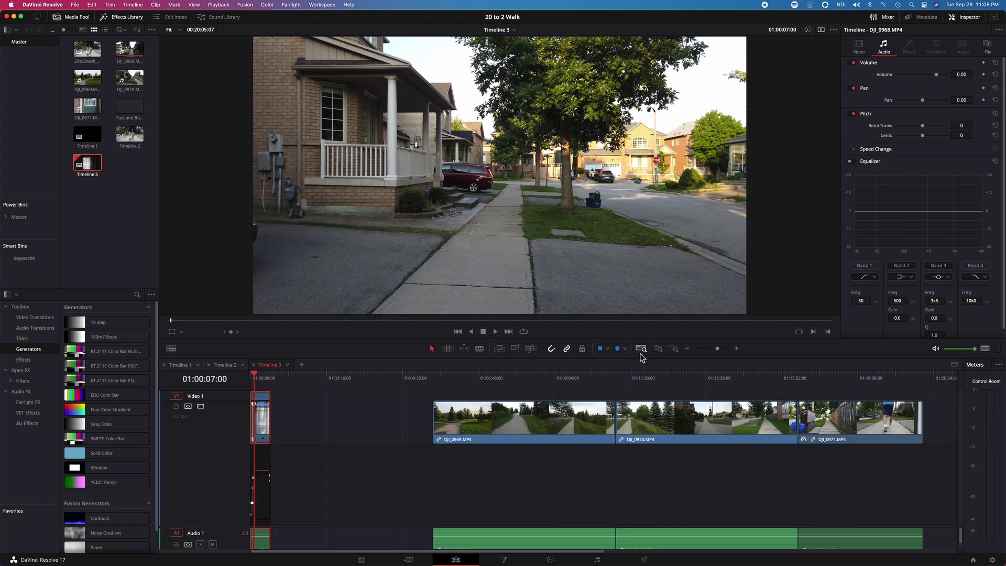
left_click(344, 440)
right_click(342, 435)
left_click(361, 437)
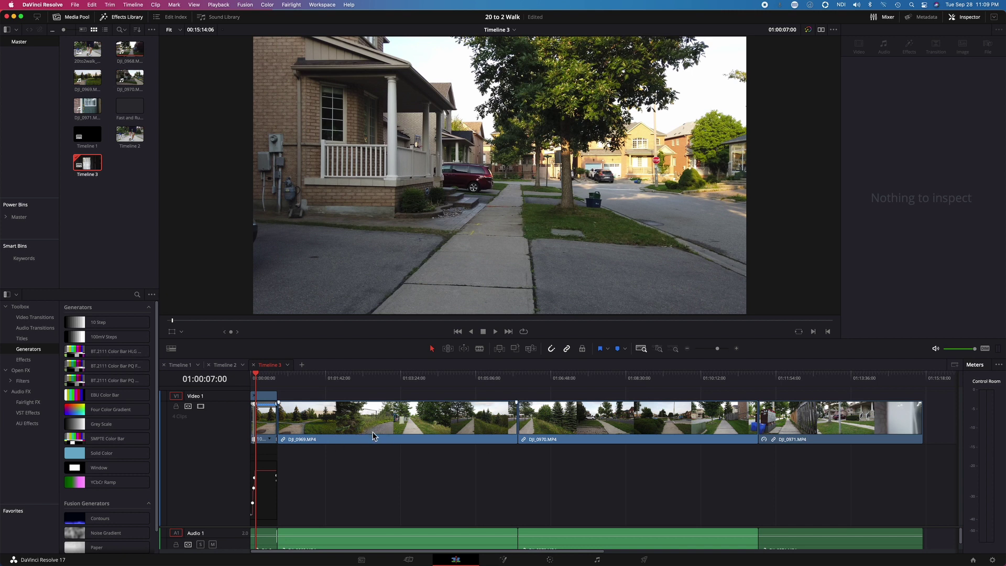
Change the clip speed of DJI_0969.MP4 to 1000%
left_click(374, 429)
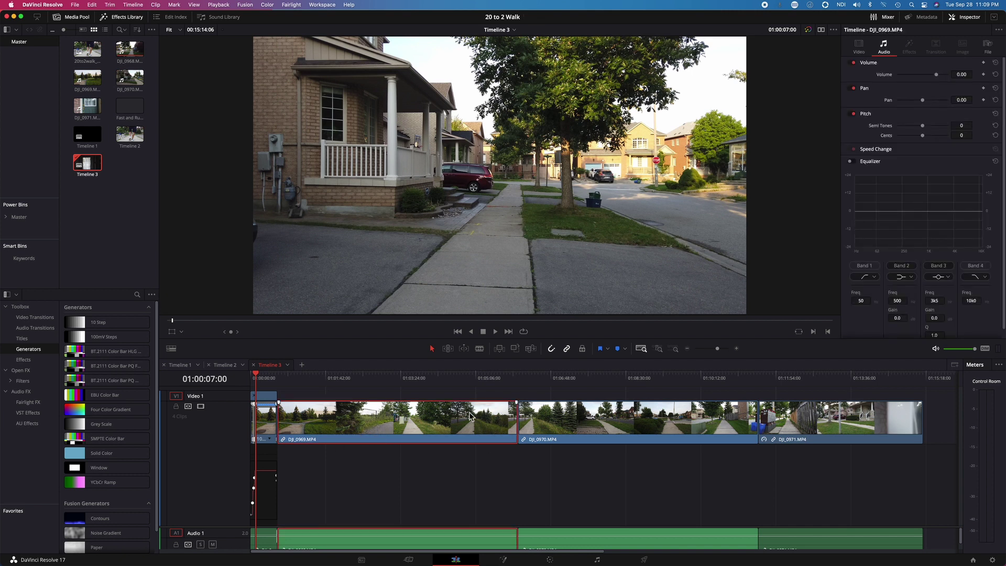
right_click(428, 422)
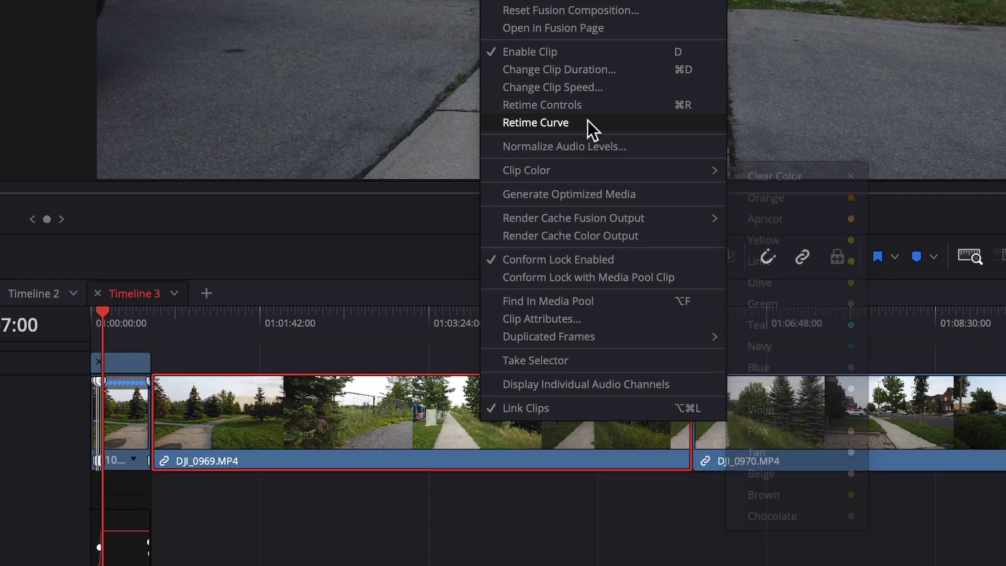
left_click(570, 95)
left_click(389, 154)
double_click(380, 154)
type("1000")
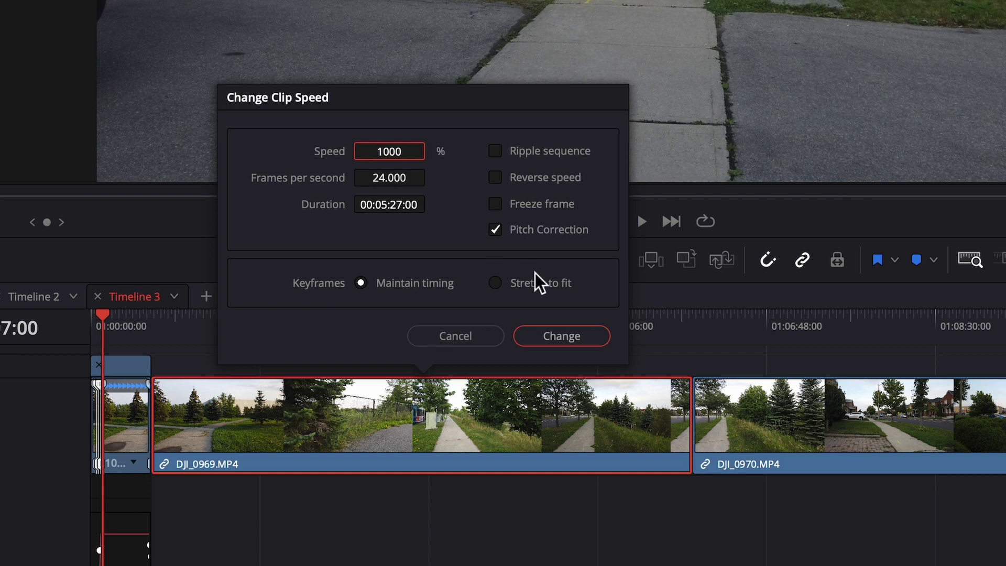
left_click(568, 335)
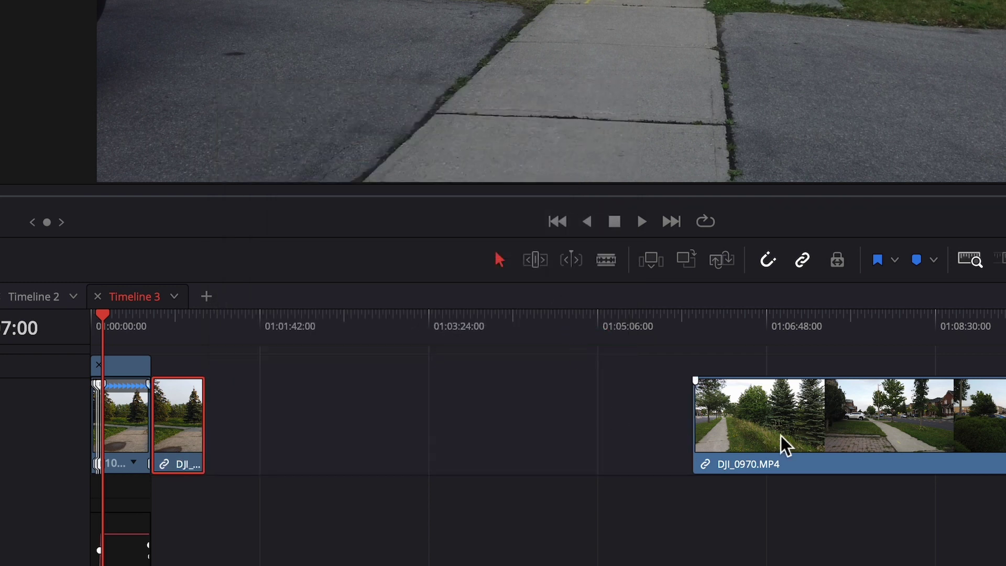
Move DJI_0970.MP4 up against the end of DJI_0969.MP4 and change its clip speed to 1000%
left_click_drag(846, 440, 373, 461)
right_click(414, 439)
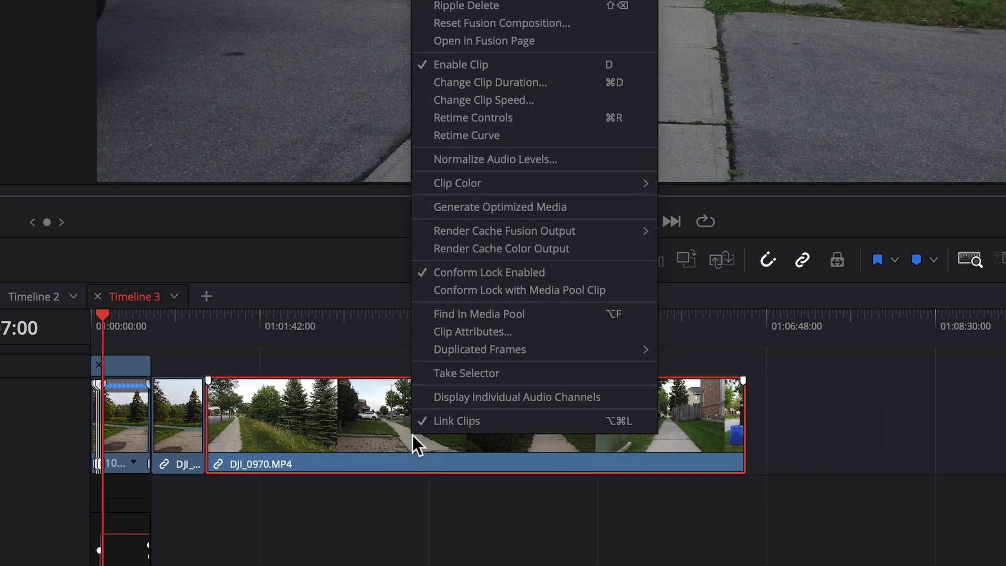
left_click(500, 104)
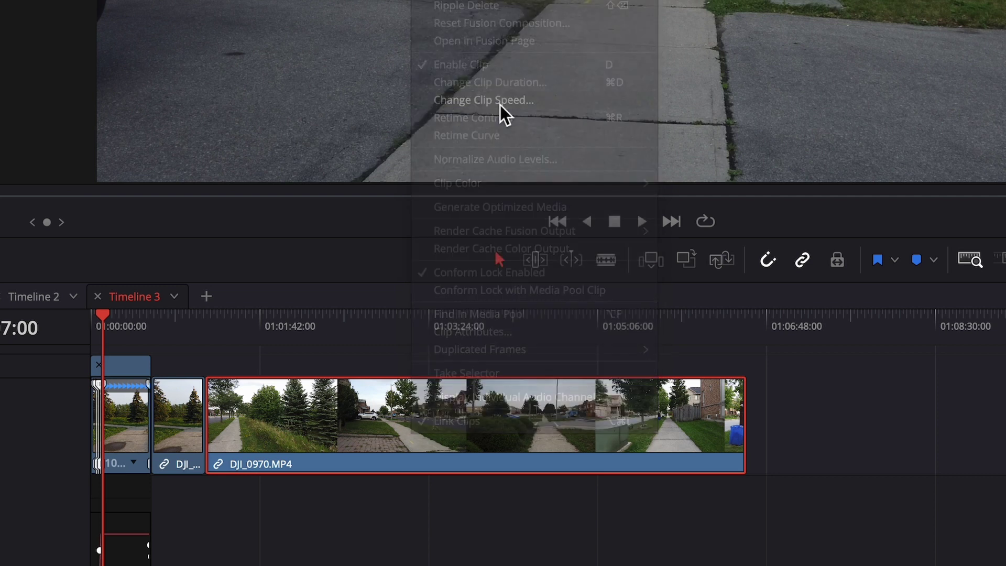
left_click(441, 157)
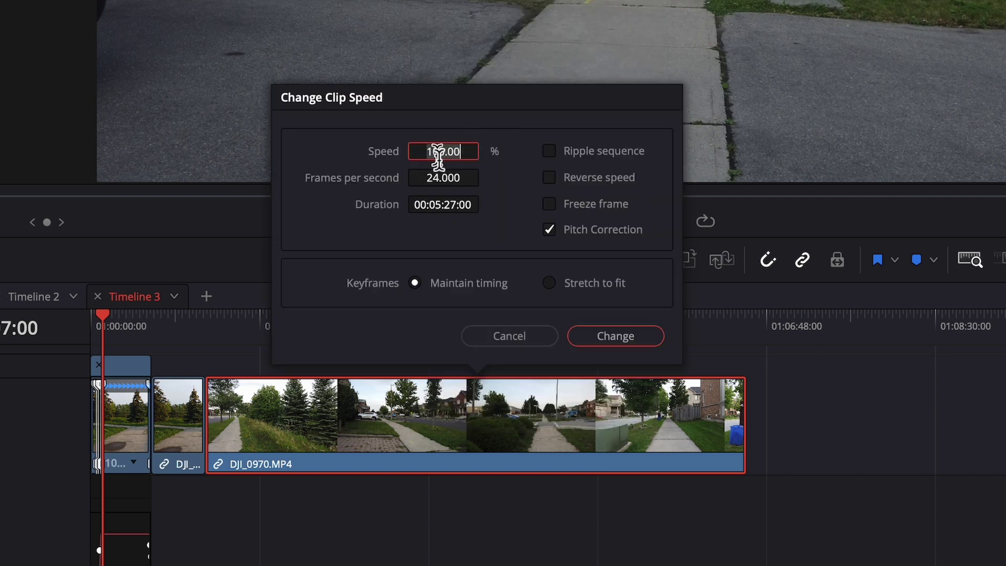
type("100")
key("Return")
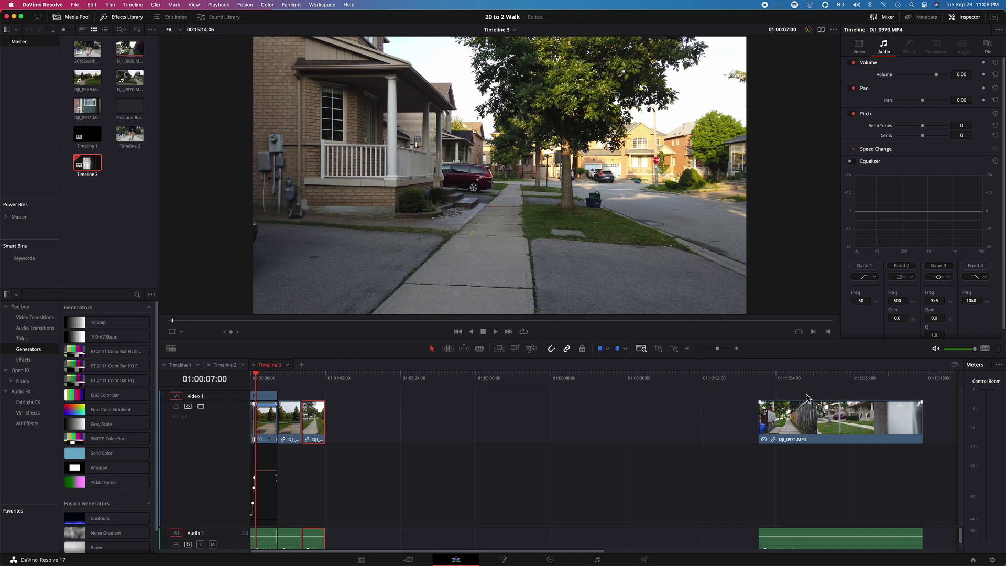
Move DJI_0971.MP4 back to close the gap after DJI_0970.MP4 and fit the whole timeline in view
left_click_drag(775, 434, 626, 434)
left_click_drag(430, 445, 396, 446)
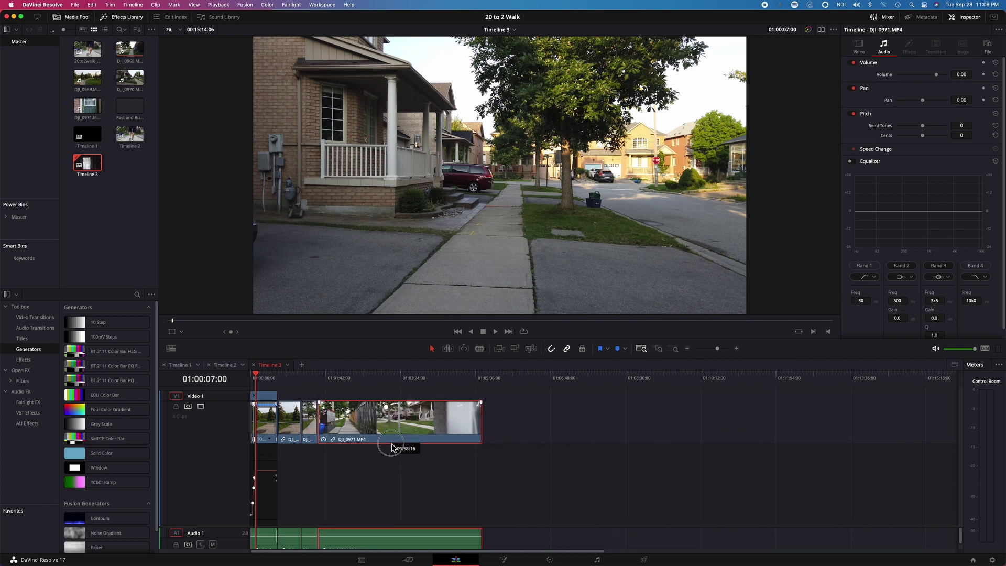
key("shift+z")
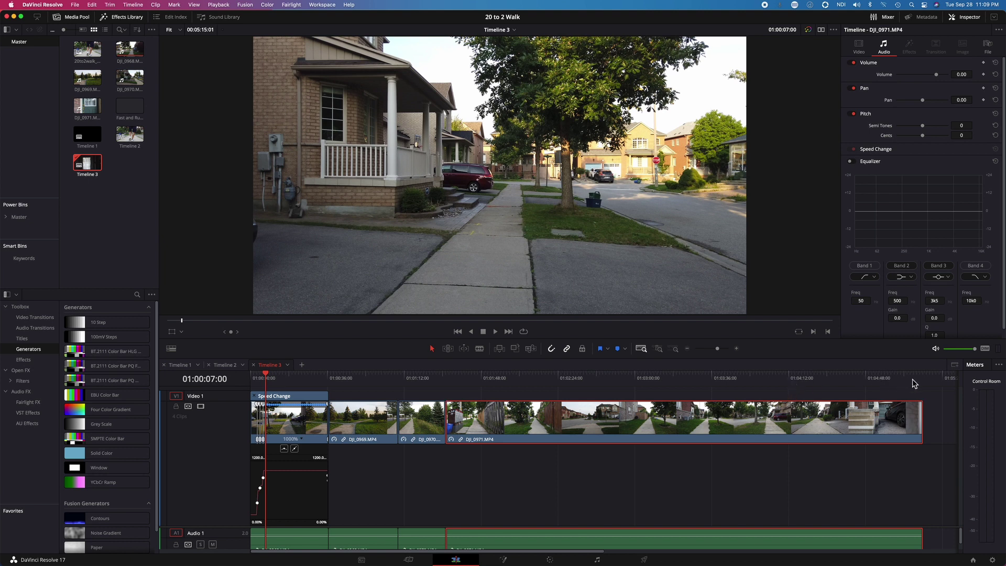
Show the retime controls on DJI_0971.MP4, review its ending, and add a speed point at about 01:04:44
right_click(741, 420)
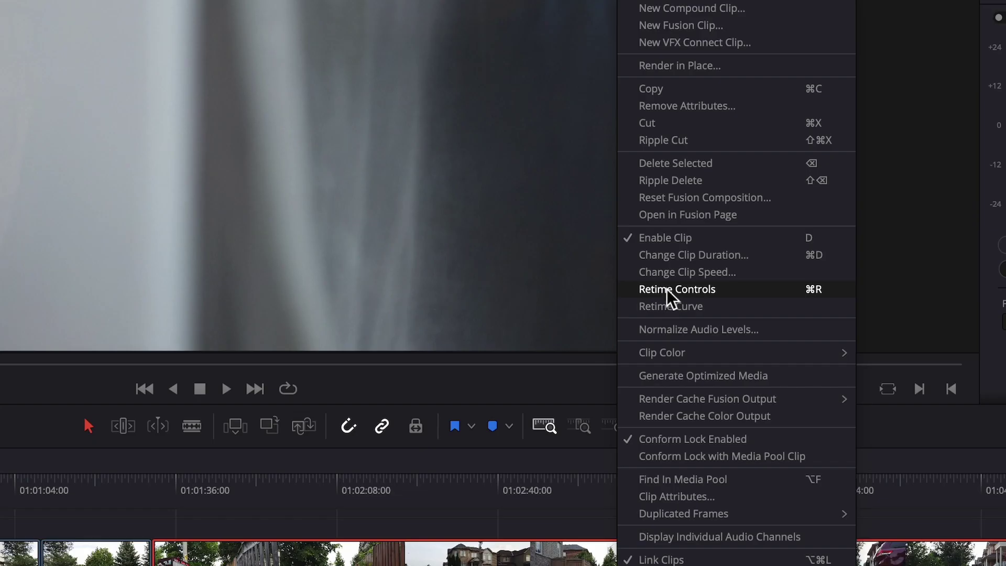
left_click(668, 289)
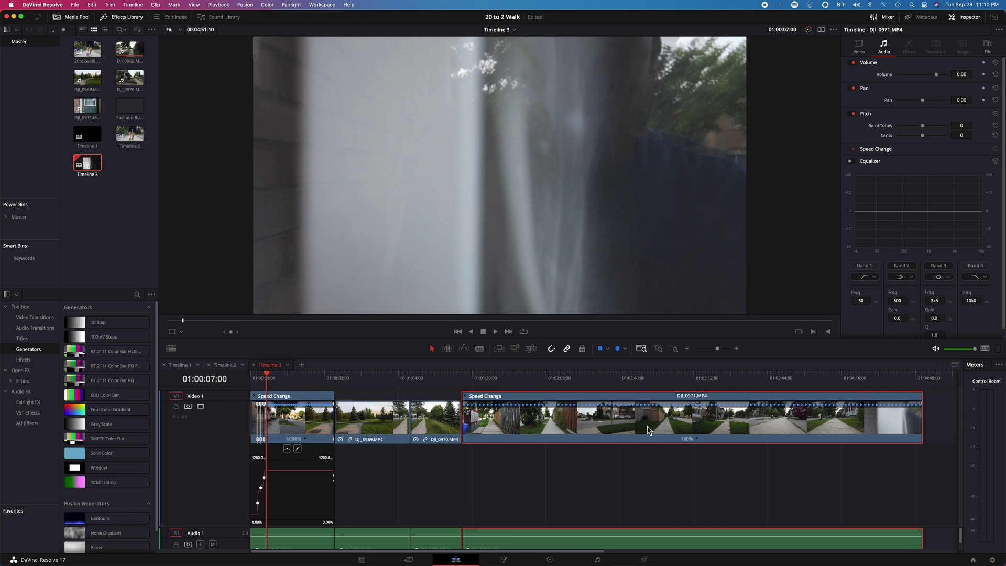
left_click(884, 387)
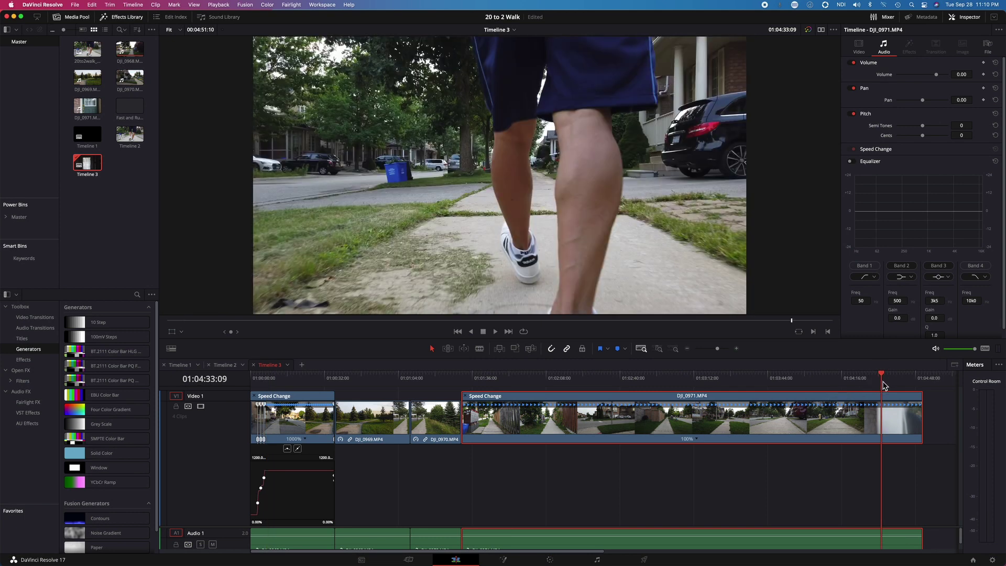
key("space")
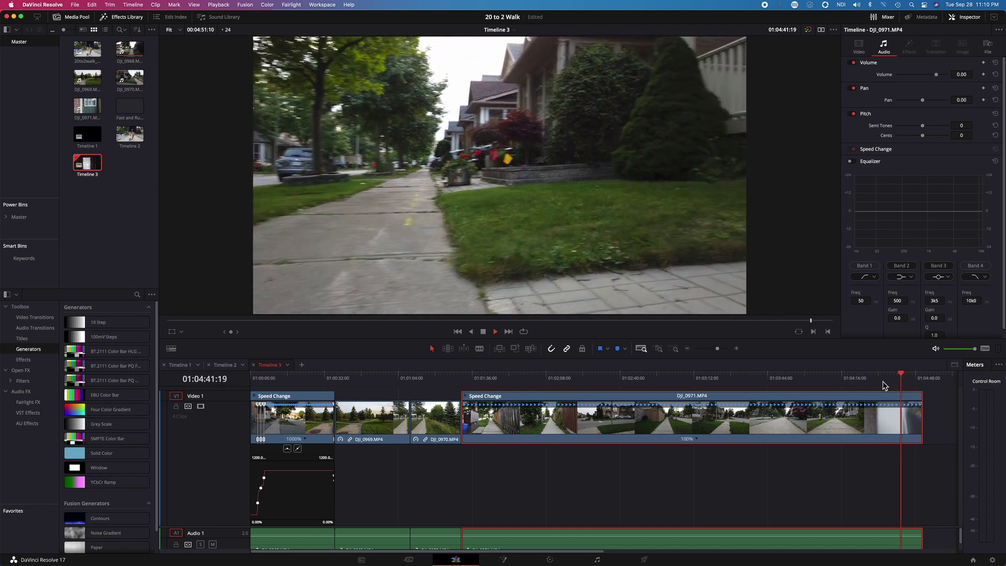
key("space")
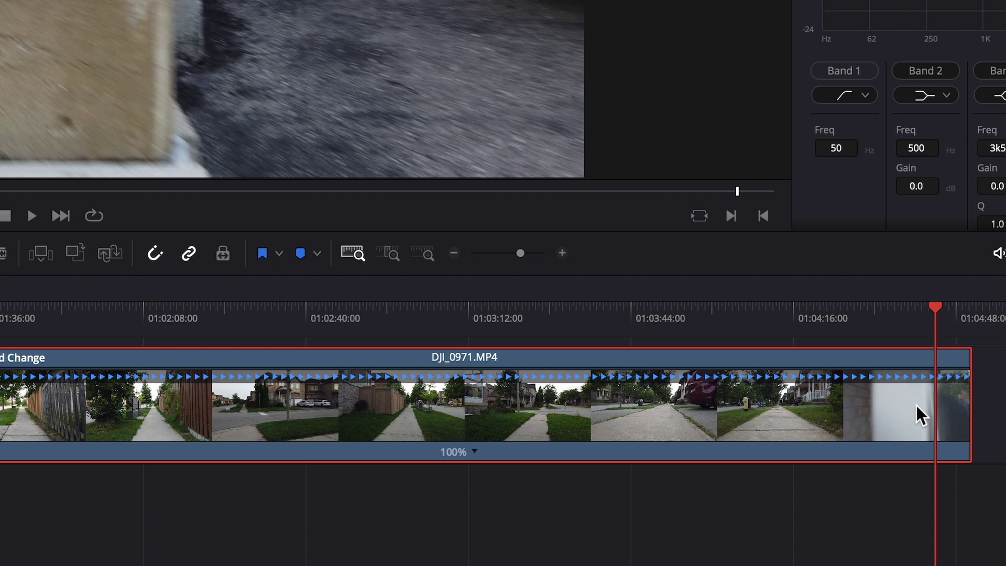
left_click(475, 453)
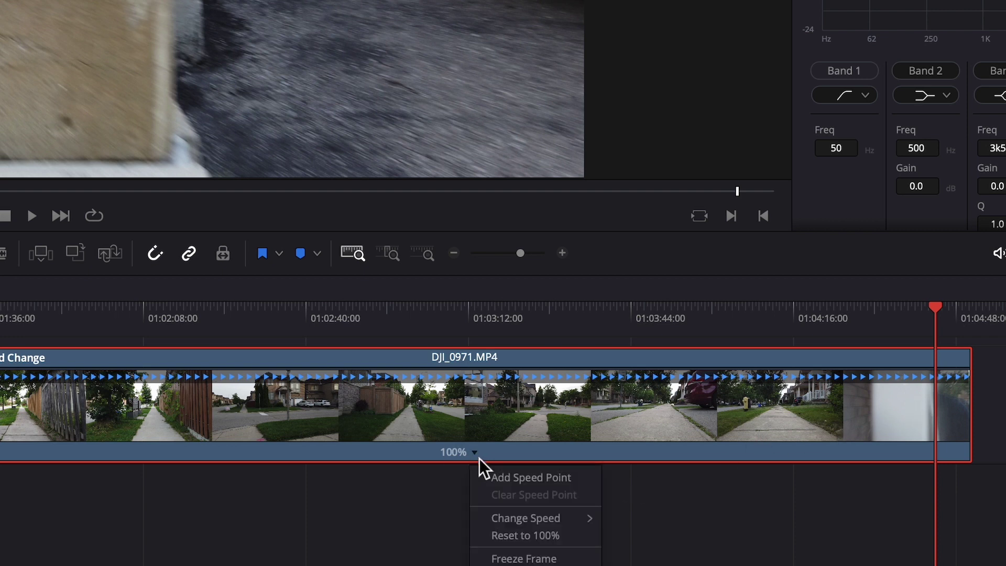
left_click(508, 480)
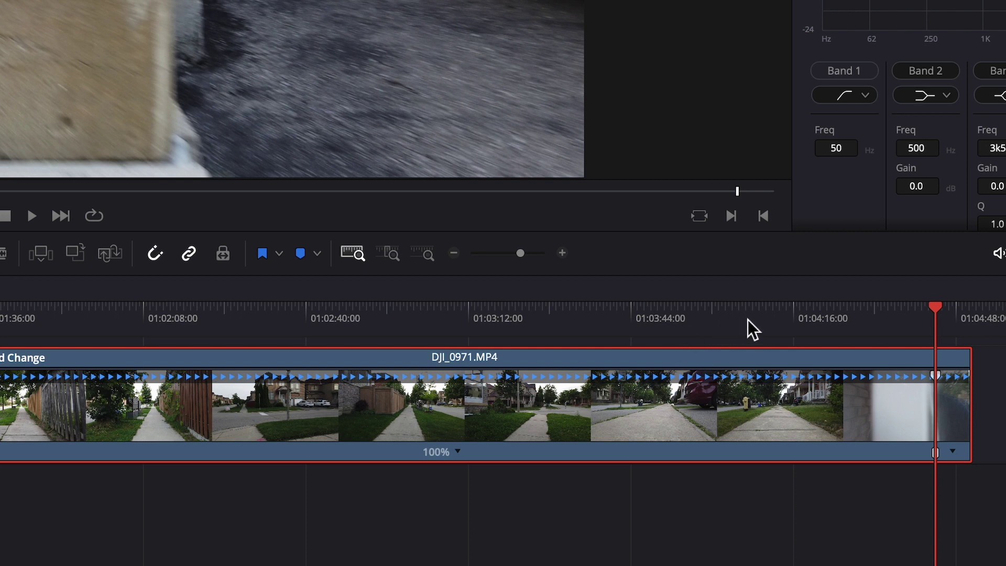
Add a second speed point to DJI_0971.MP4 at about 01:04:17
left_click(826, 320)
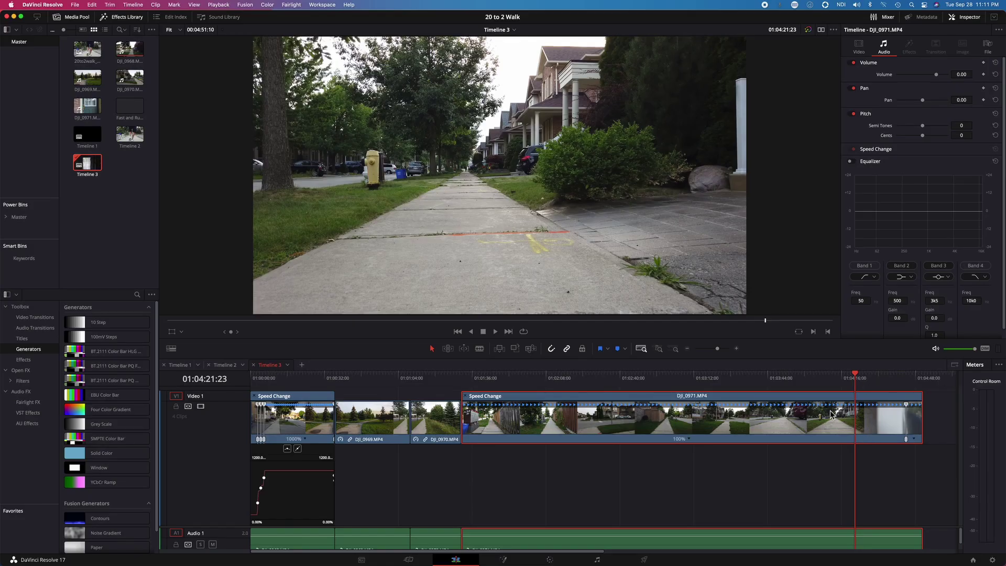
left_click_drag(857, 379, 846, 381)
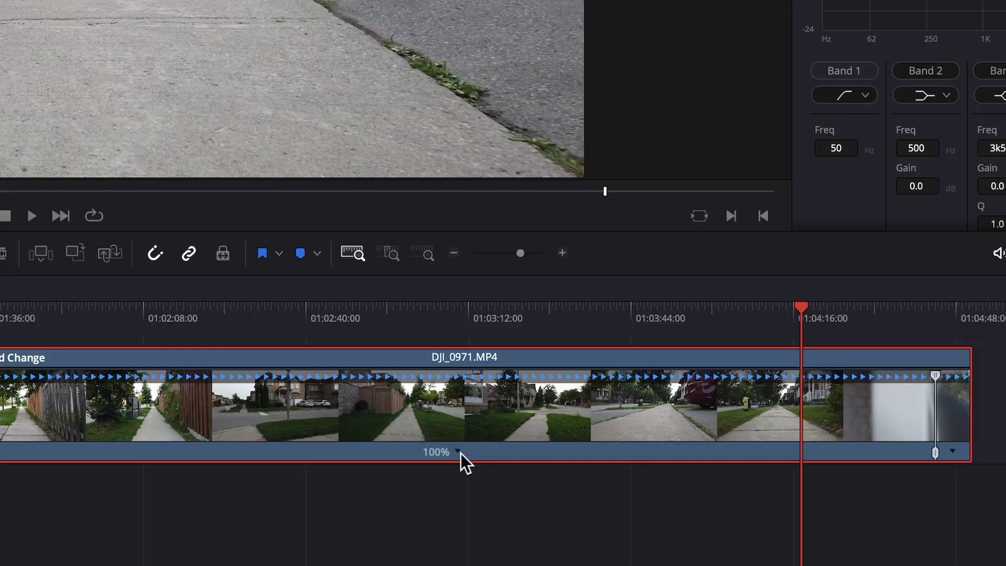
left_click(689, 440)
left_click(501, 478)
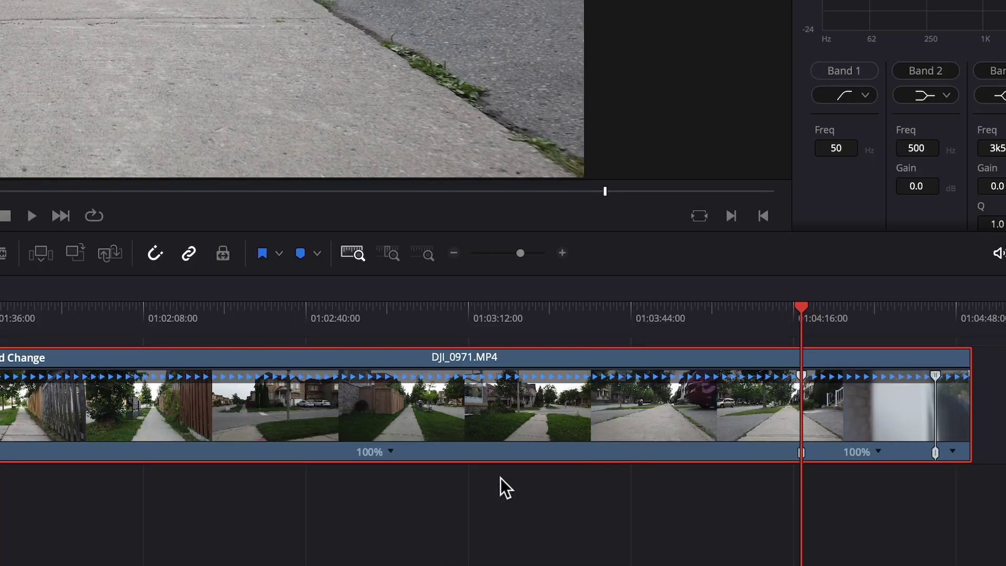
Add a third speed point to DJI_0971.MP4 at about 01:03:50
left_click(627, 316)
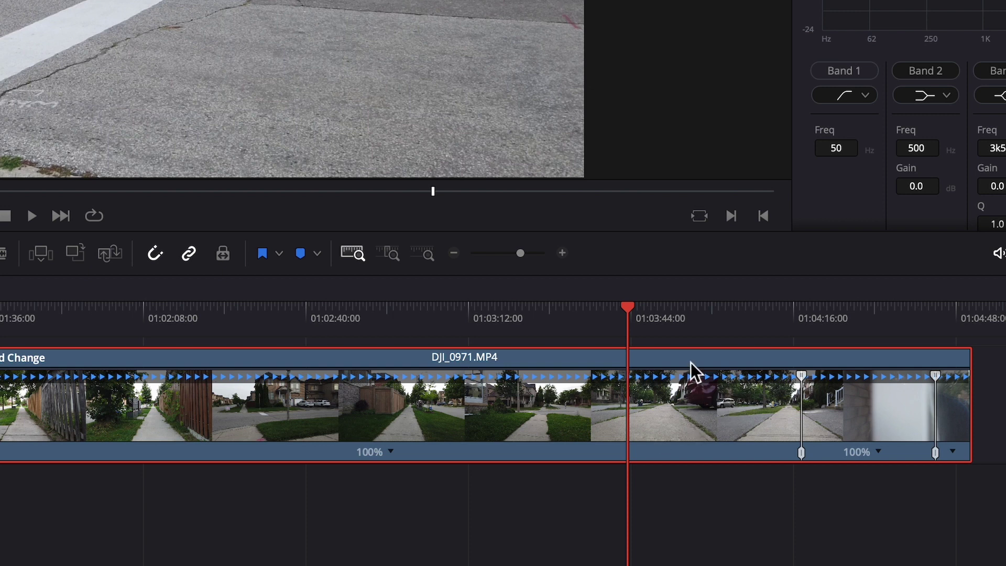
left_click_drag(630, 310, 664, 318)
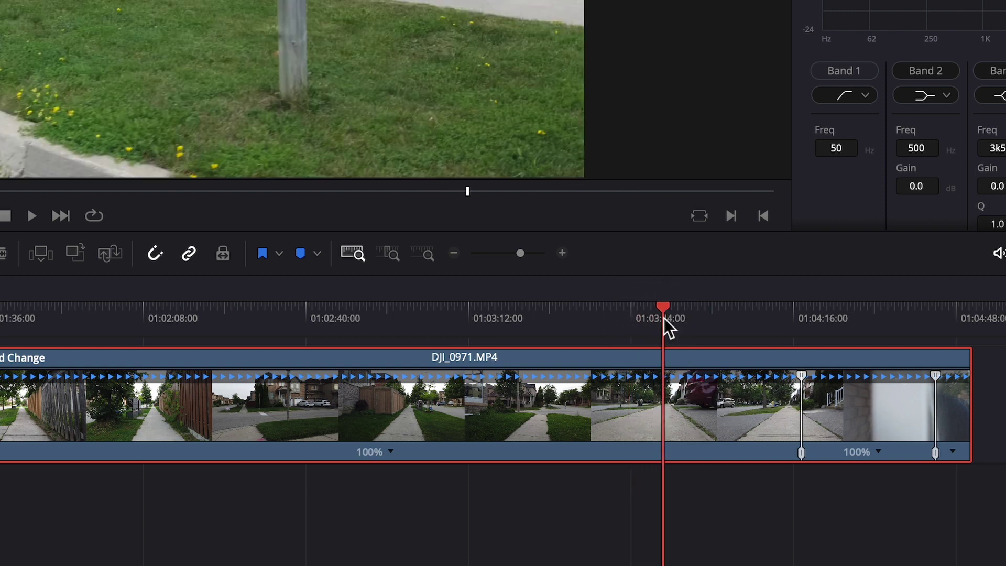
left_click(391, 453)
left_click(429, 479)
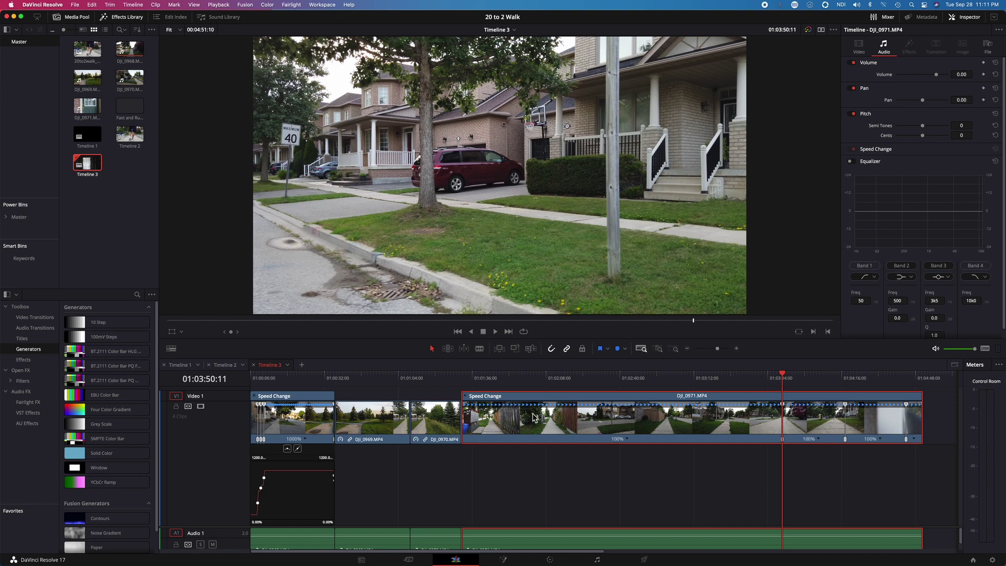
Add a speed point at the very start of DJI_0971.MP4, at 01:01:31:11
left_click(462, 375)
key("Right")
key("Right")
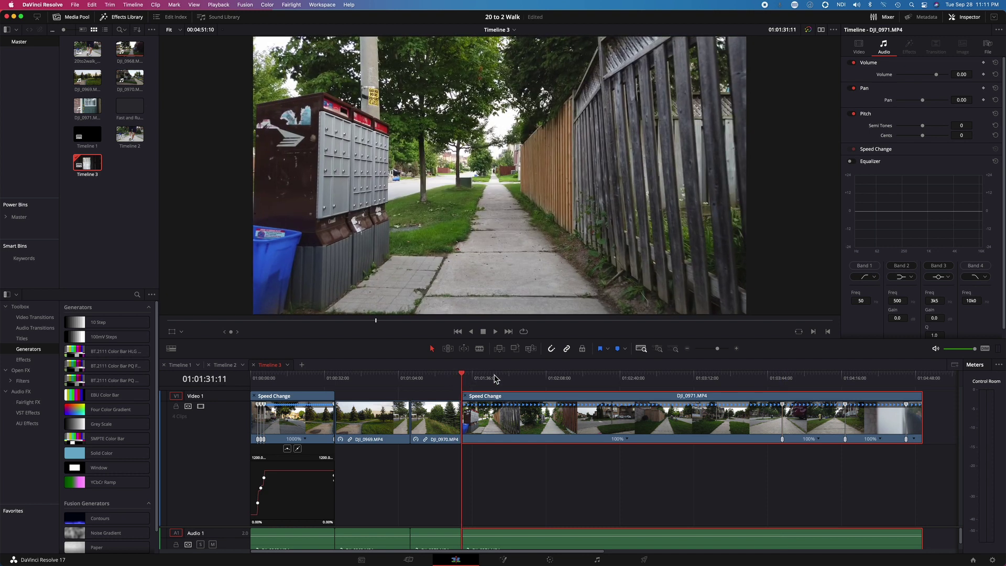
left_click(629, 440)
left_click(636, 449)
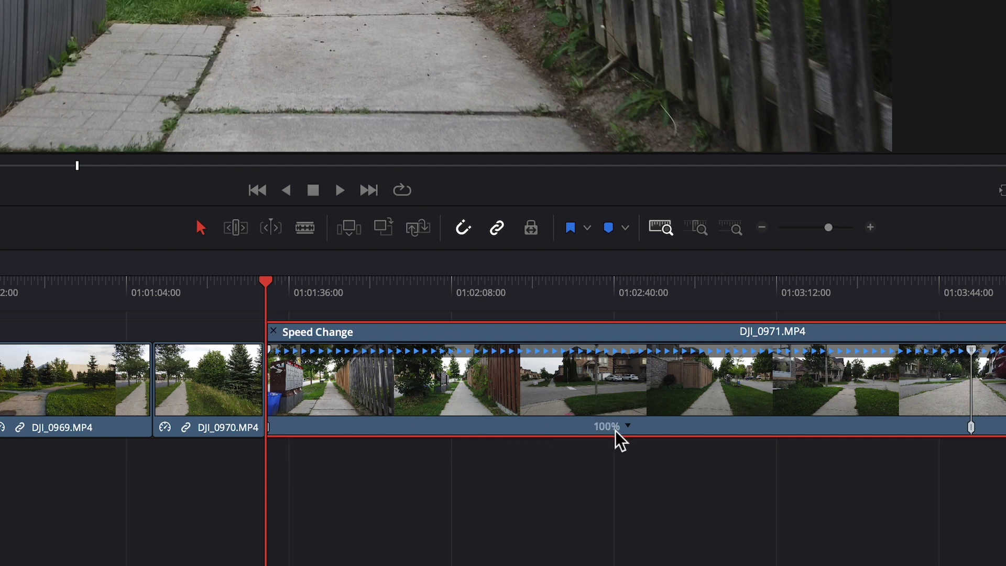
Speed up the first three segments of DJI_0971.MP4 to 1011%, 623% and 396% by moving their speed points earlier
left_click_drag(972, 351, 336, 410)
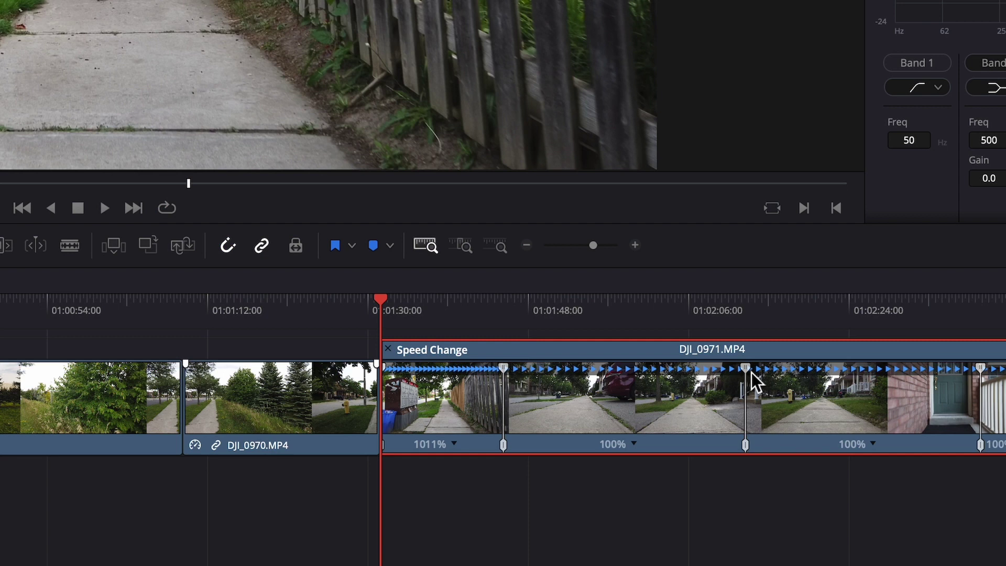
left_click_drag(752, 378, 546, 418)
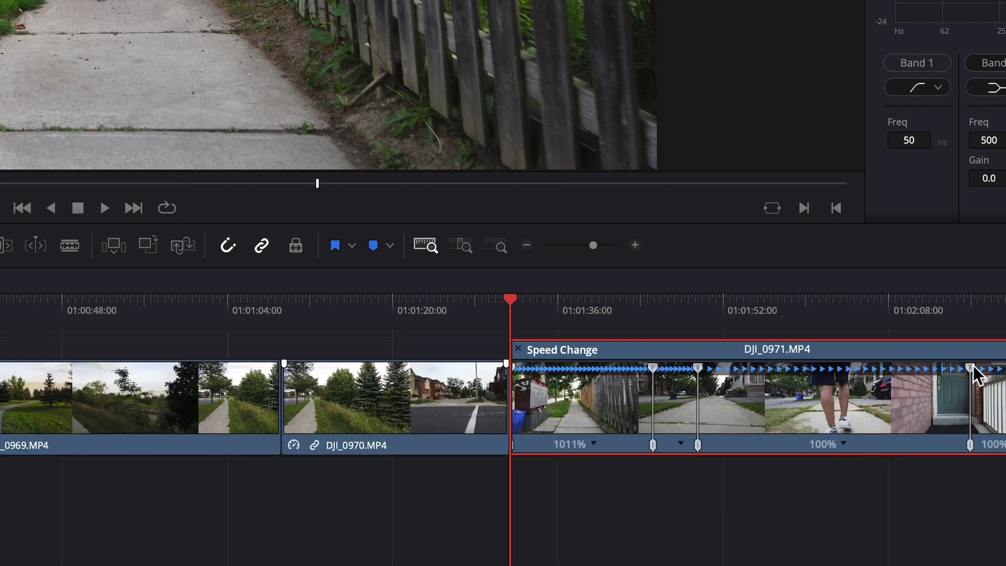
left_click_drag(972, 366, 769, 394)
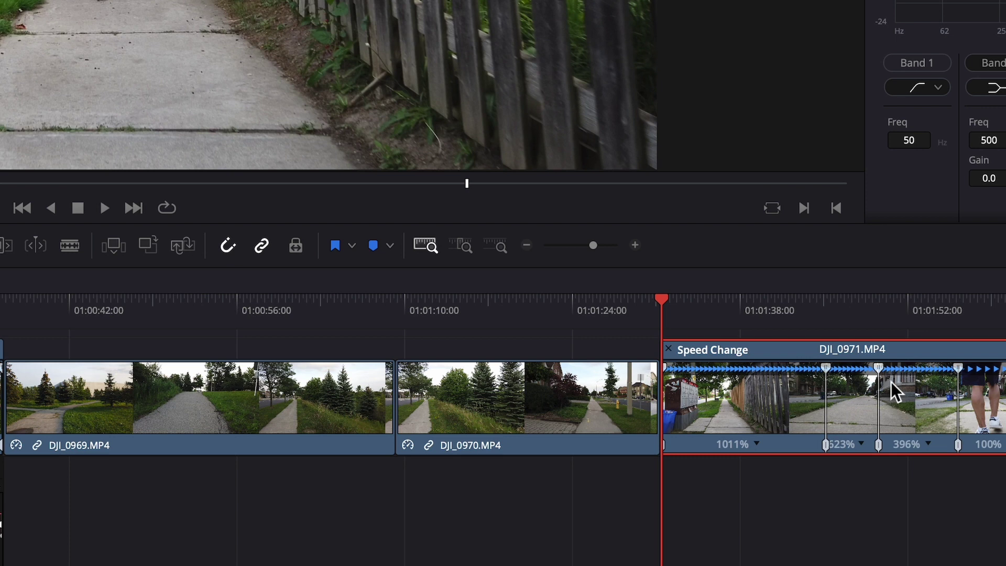
Fine-tune the speed points of DJI_0971.MP4 so the third segment runs at 452% and the second at about 870%
left_click_drag(962, 370, 952, 374)
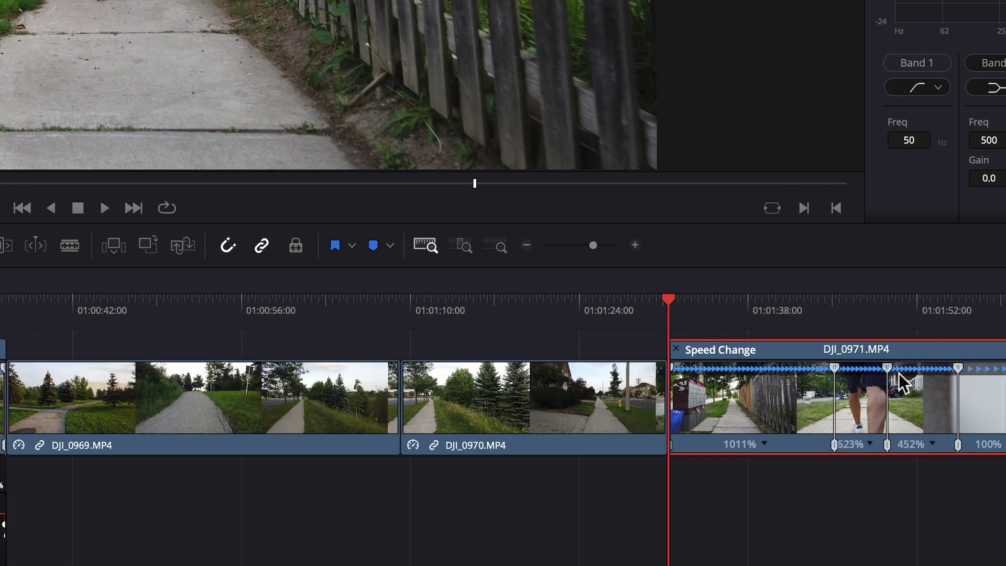
left_click_drag(891, 371, 884, 373)
left_click_drag(889, 443, 895, 443)
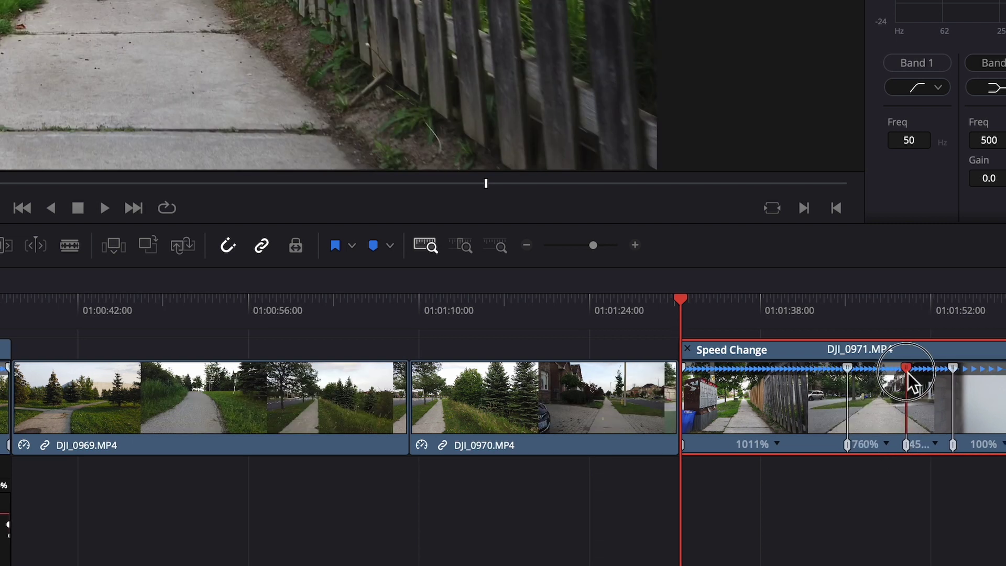
left_click_drag(915, 369, 903, 373)
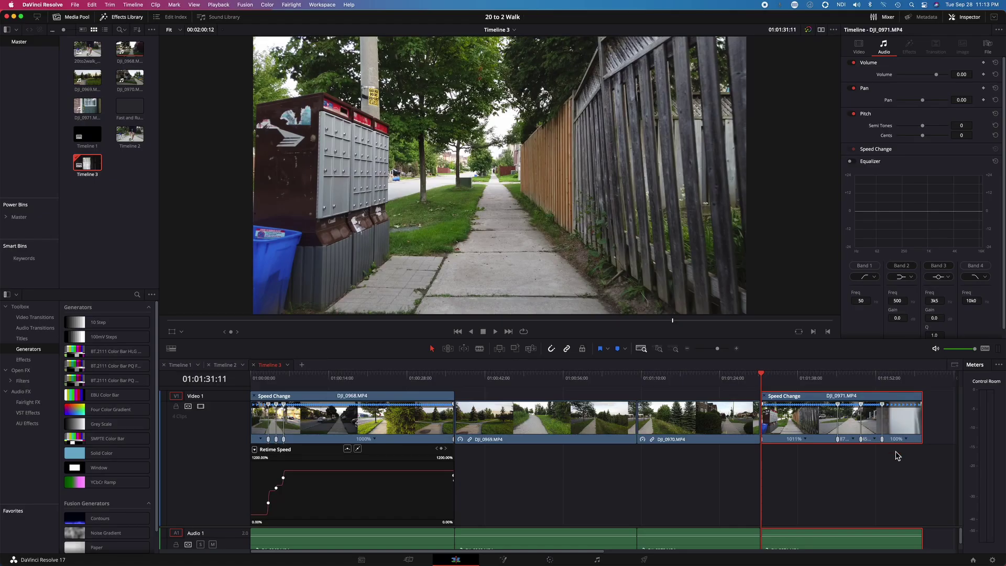
Show the retime curve of DJI_0971.MP4 with Retime Speed enabled and Retime Frame disabled
right_click(851, 403)
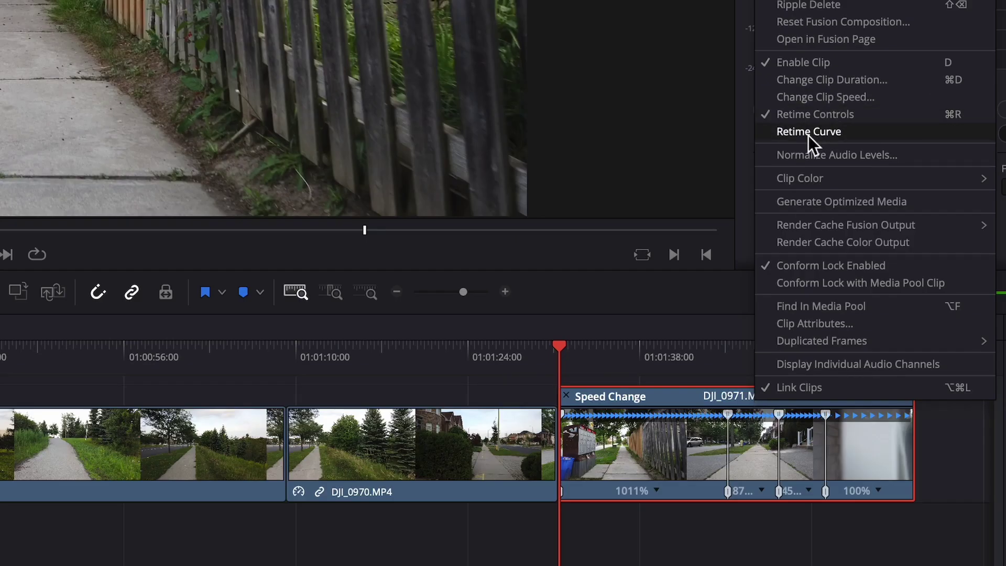
left_click(808, 132)
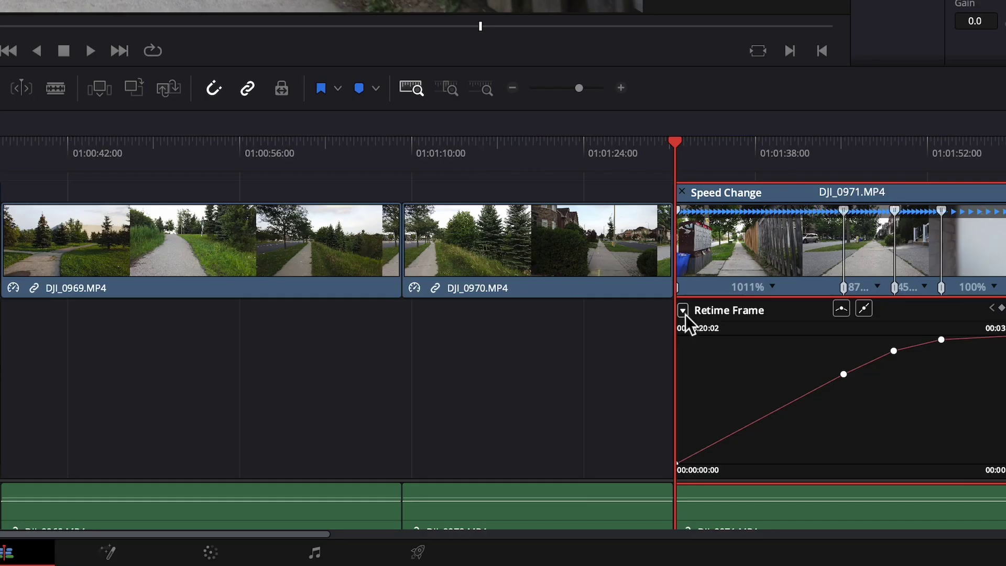
left_click(765, 451)
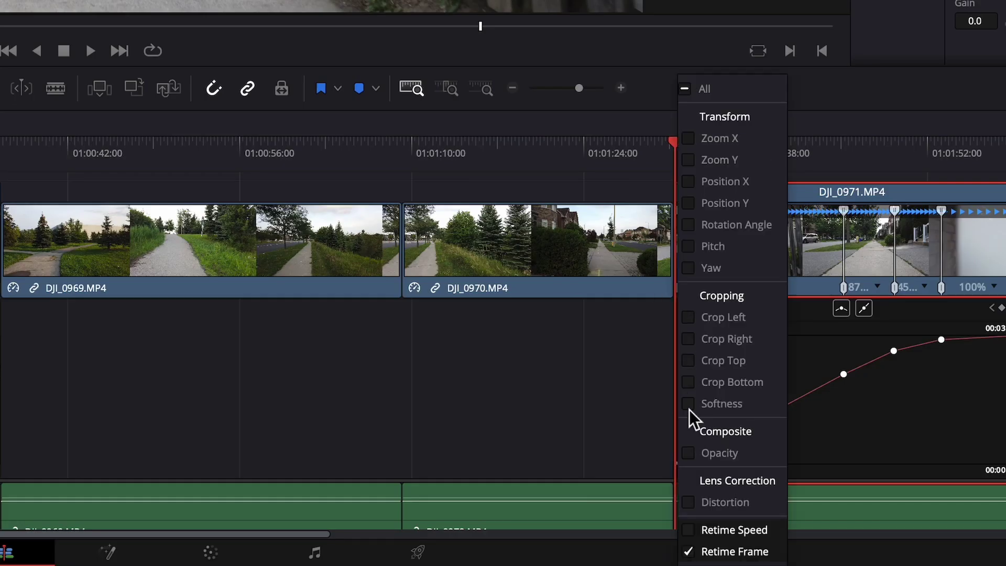
left_click(693, 530)
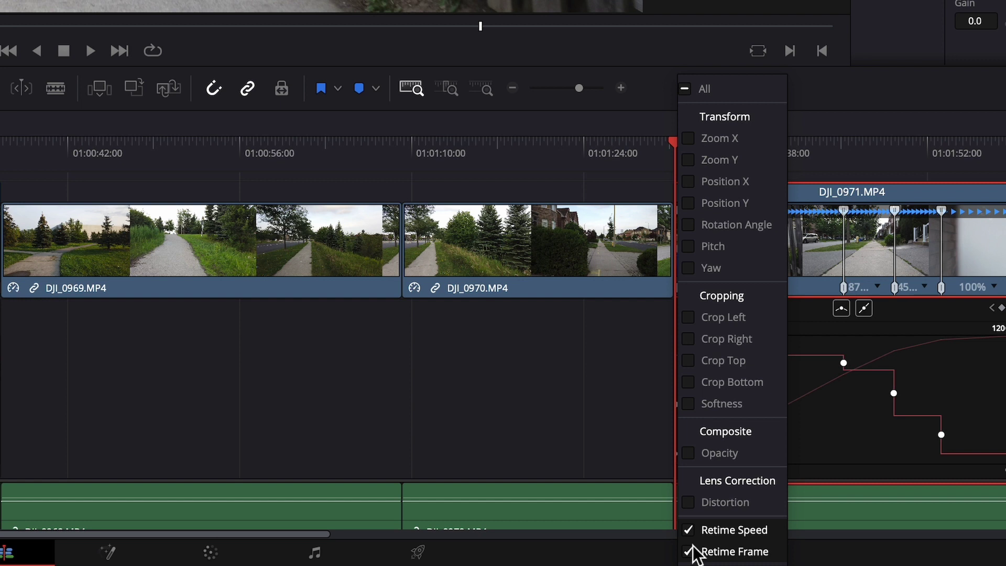
left_click(690, 552)
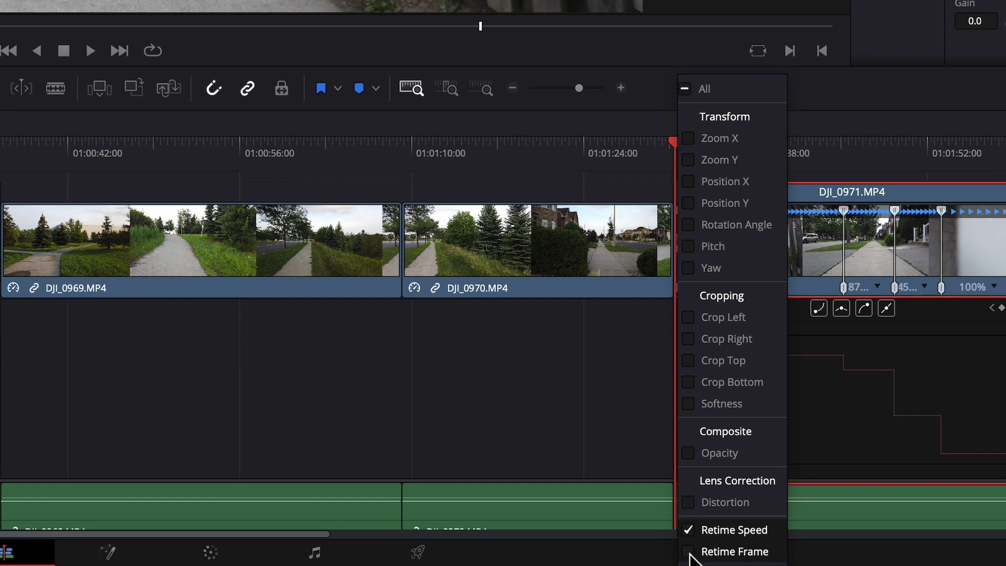
left_click(844, 370)
Smooth the three interior speed points on the Retime Speed curve of DJI_0971.MP4
left_click(844, 363)
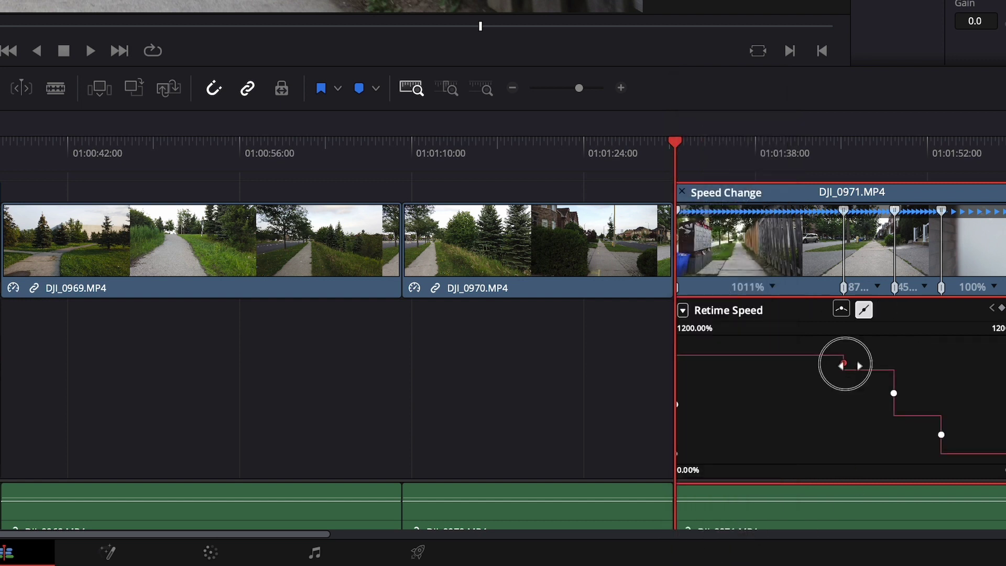
left_click(842, 310)
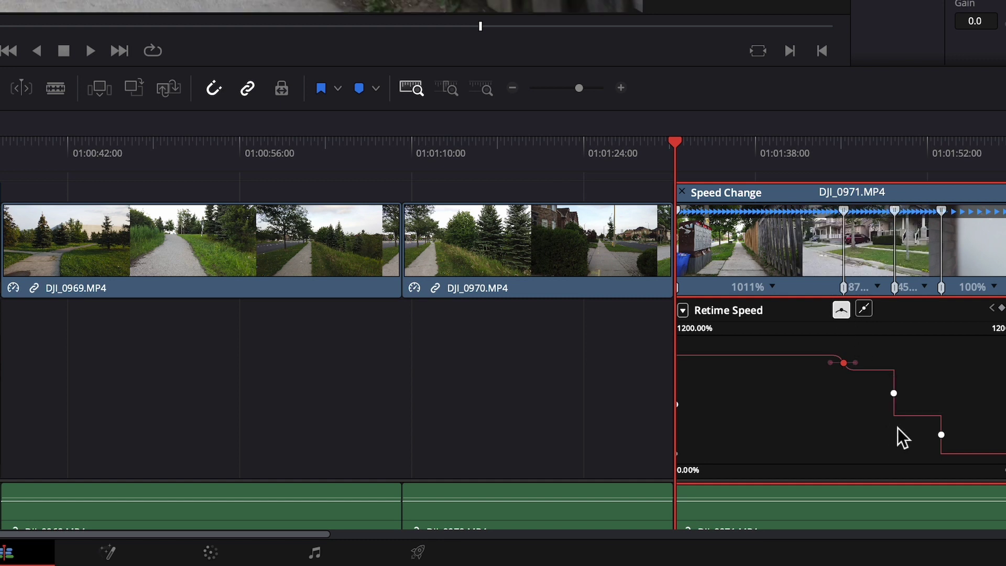
left_click(894, 393)
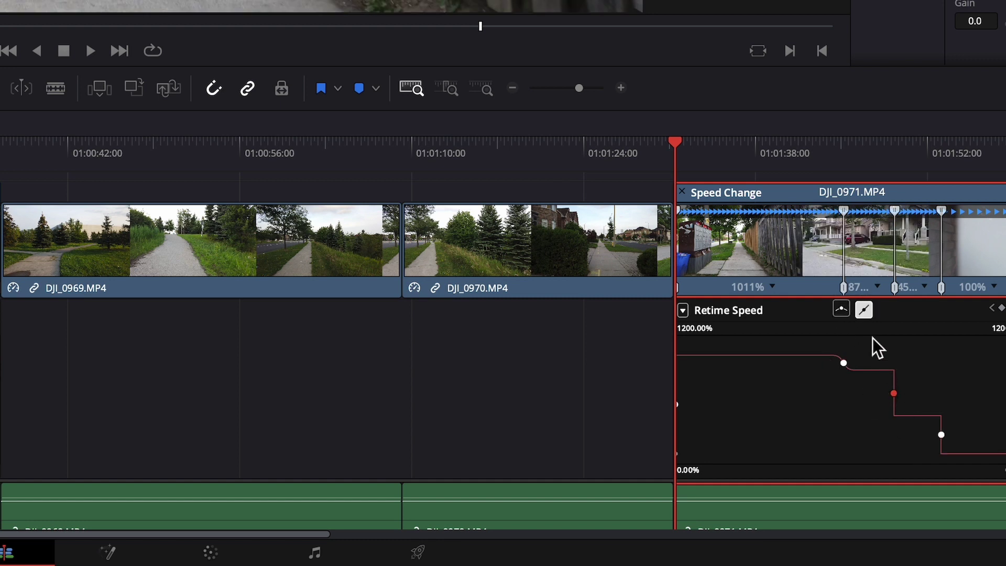
left_click(845, 313)
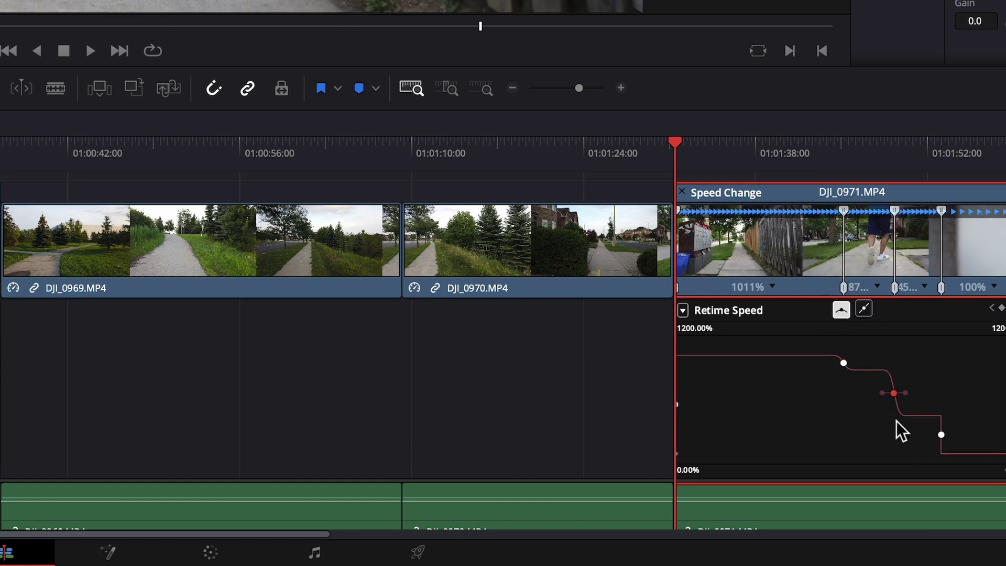
left_click(941, 438)
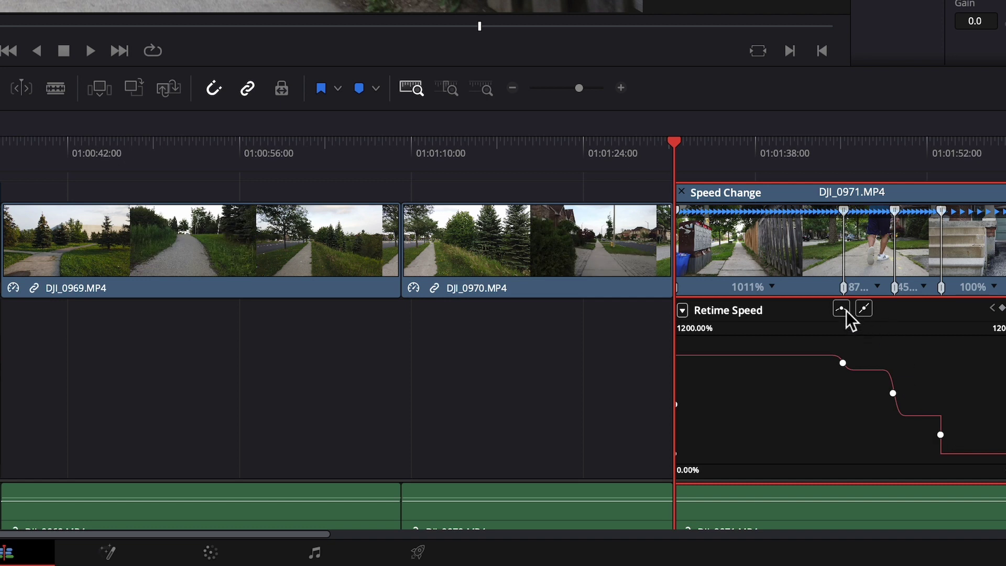
left_click(941, 435)
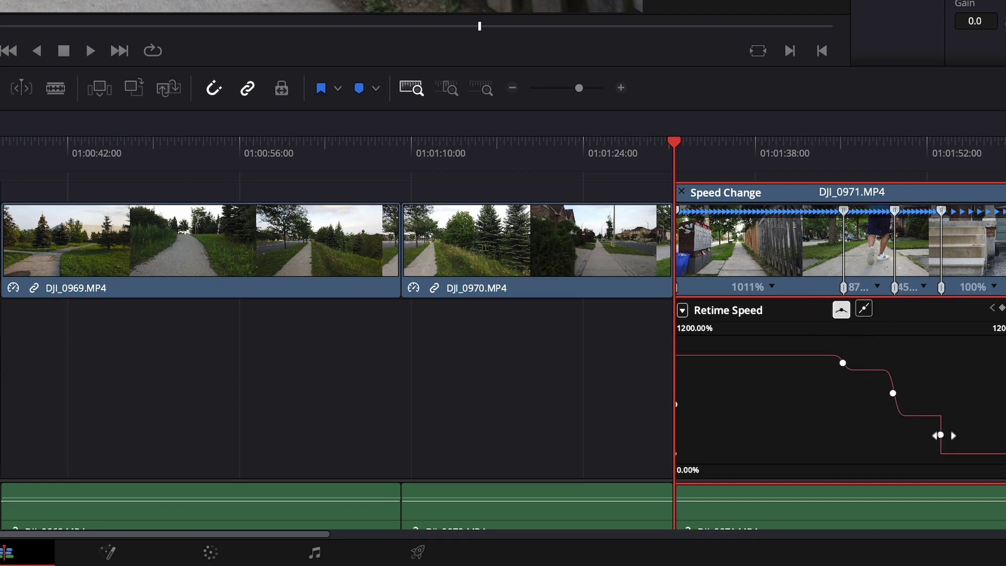
left_click(845, 310)
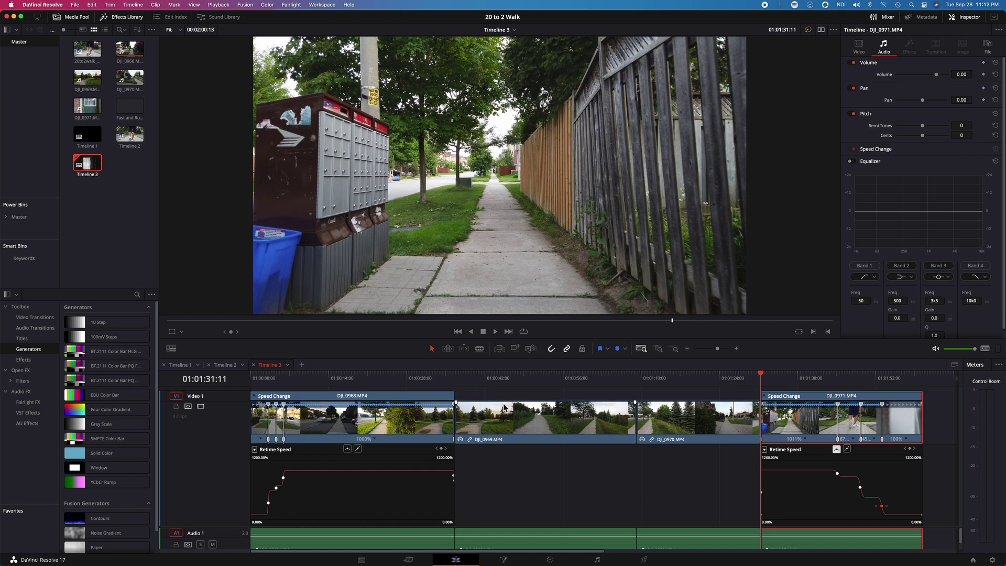
Hide the retime curve and the retime controls of the final clip, DJI_0971.MP4
right_click(815, 430)
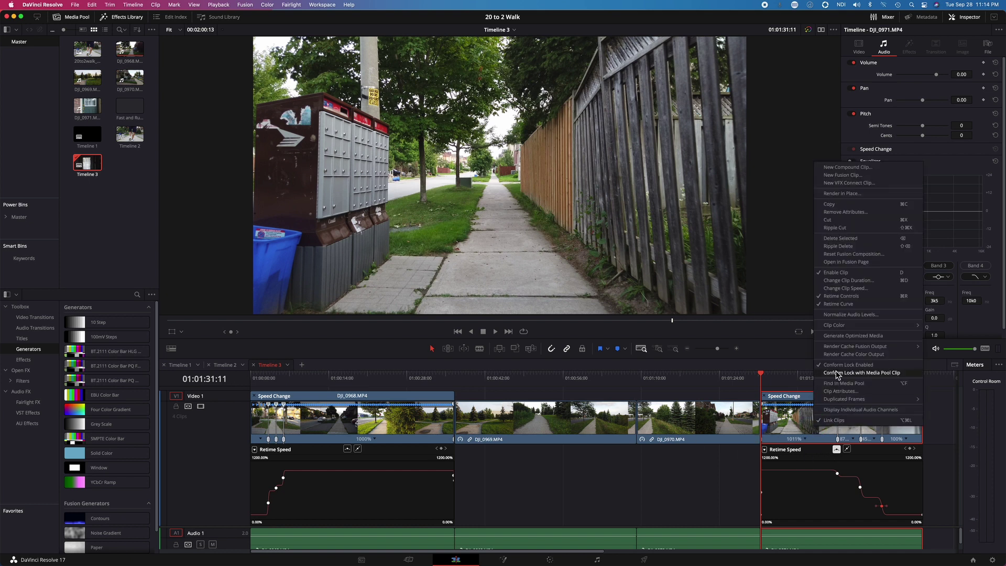
mouse_move(844, 349)
left_click(841, 303)
right_click(815, 423)
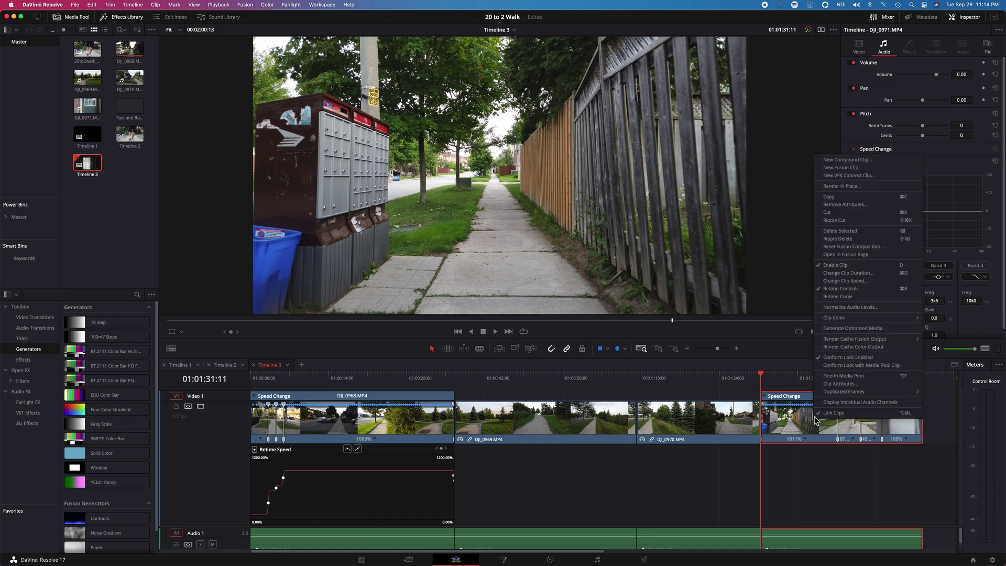
left_click(843, 290)
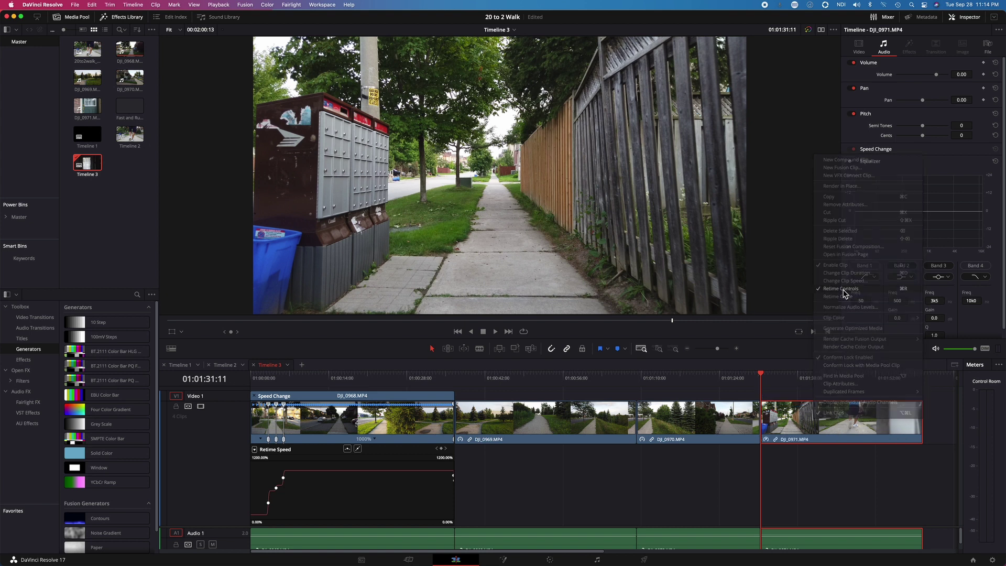
Hide the retime curve and the retime controls of the first clip, DJI_0968.MP4
right_click(418, 417)
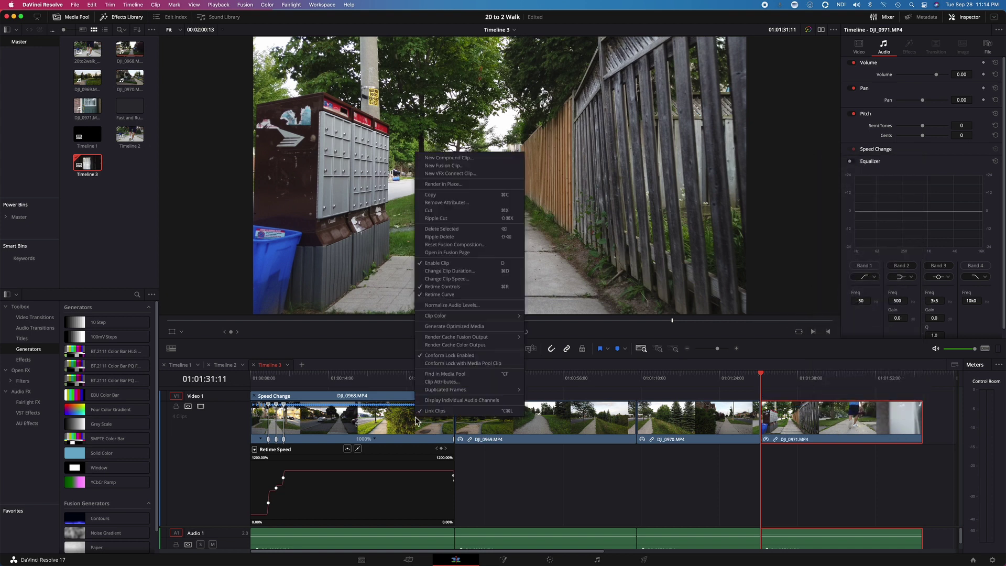
left_click(443, 294)
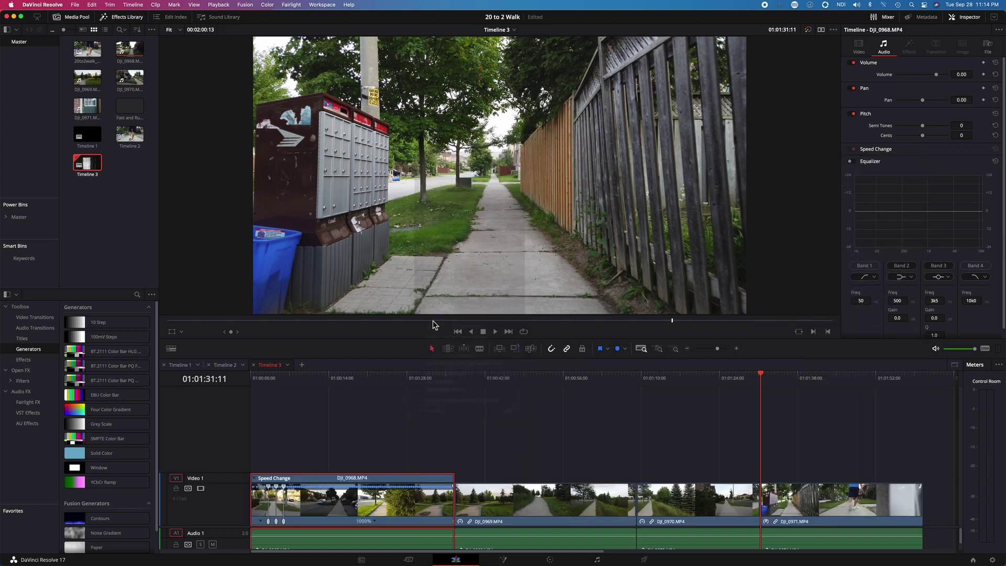
right_click(389, 503)
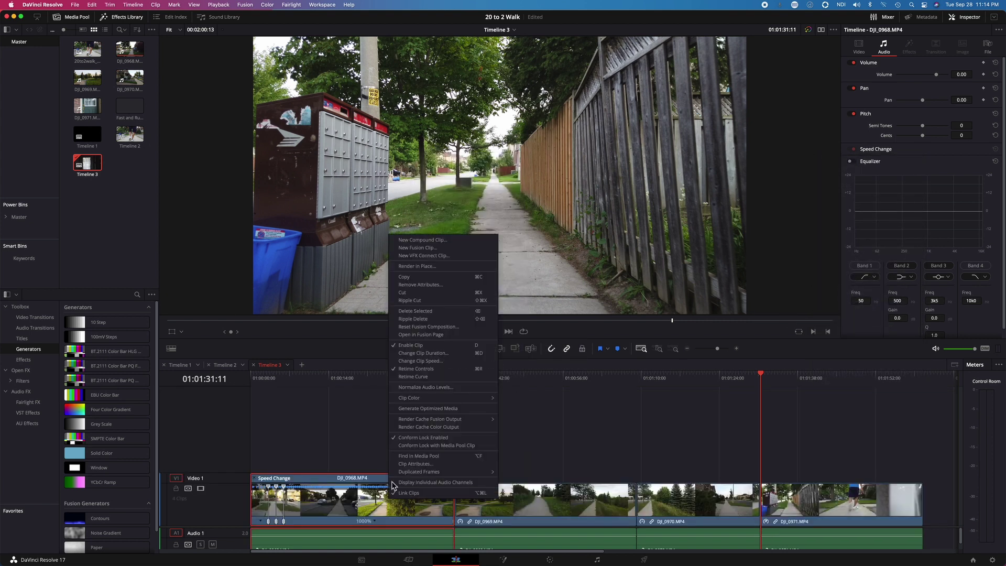
left_click(422, 377)
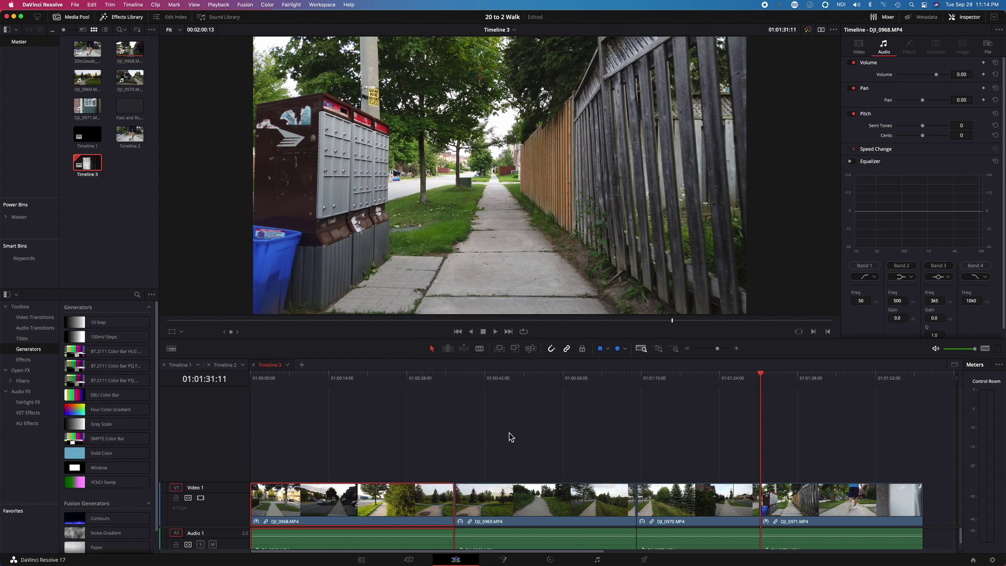
Play Timeline 3 from its beginning to review the speed-ramped sequence
left_click(255, 381)
key("space")
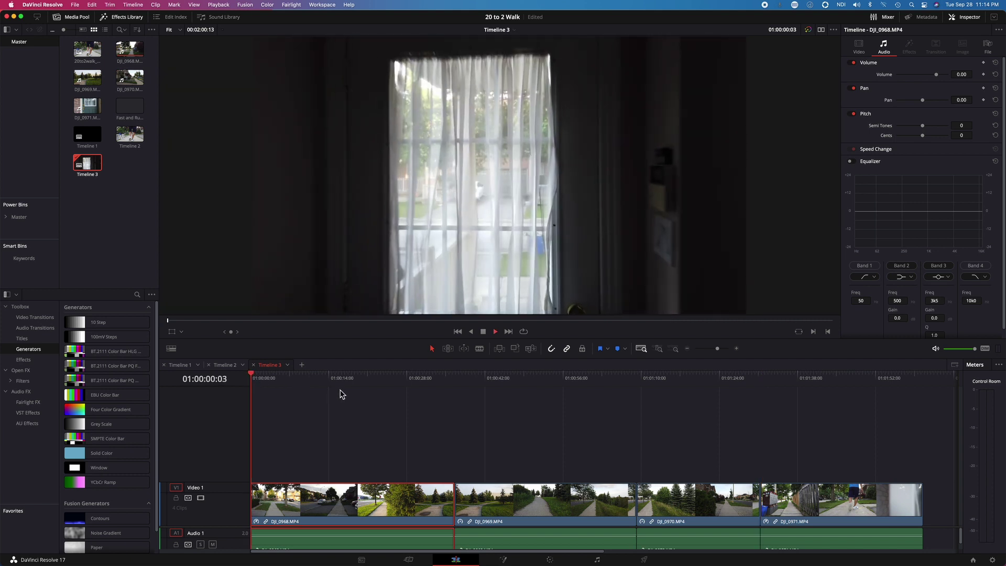